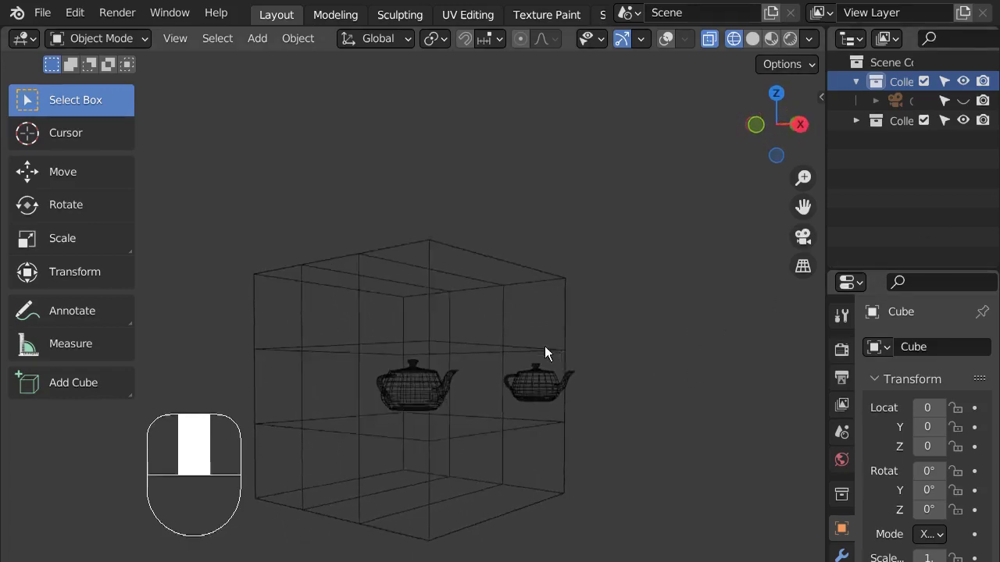
Inspect the example cube and teapot in solid and rendered shading from several angles.
click(752, 38)
mouse_move(622, 266)
middle_down()
mouse_move(547, 306)
mouse_move(336, 317)
mouse_move(210, 297)
mouse_move(45, 312)
mouse_move(635, 310)
middle_up()
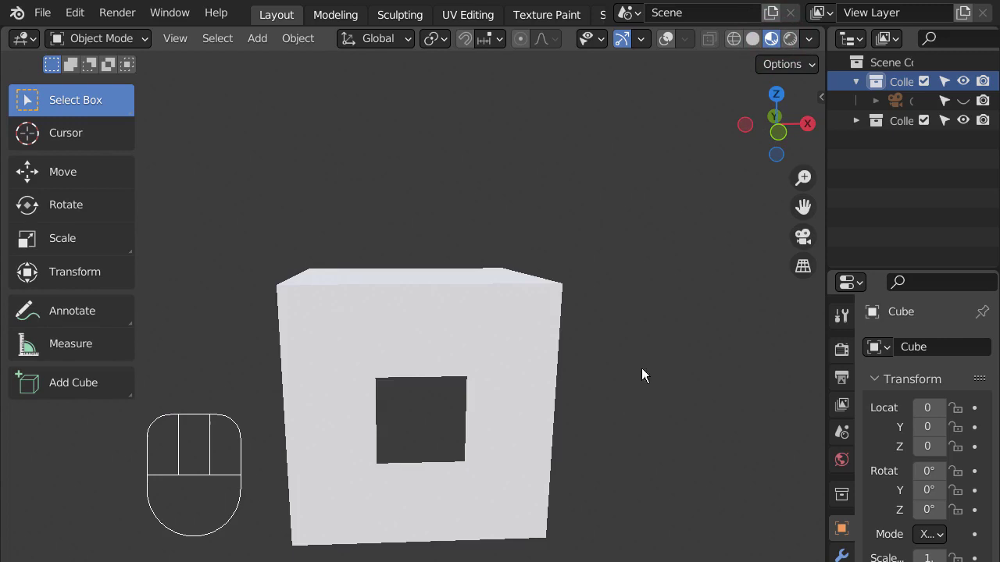
middle_drag(662, 404, 695, 367)
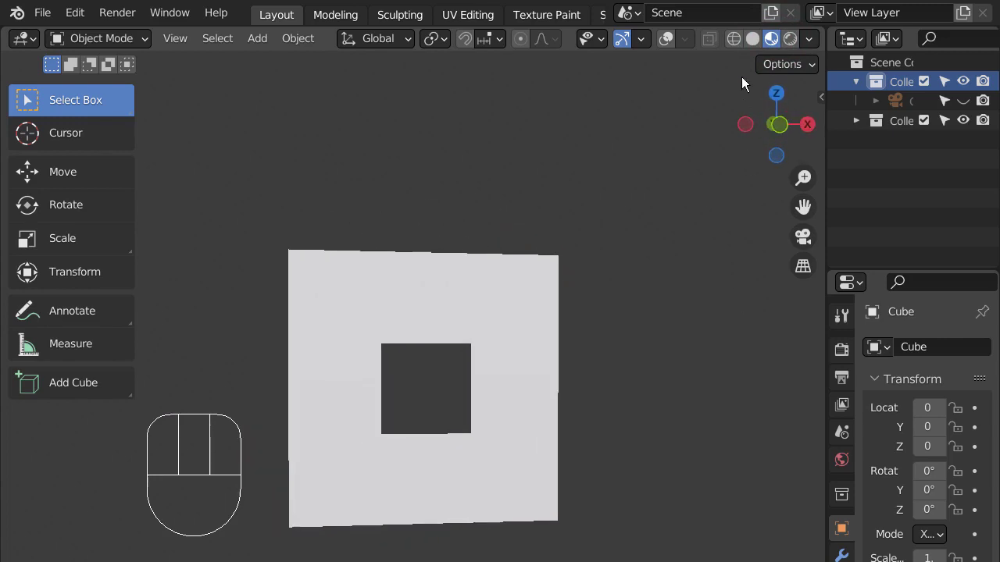
click(789, 41)
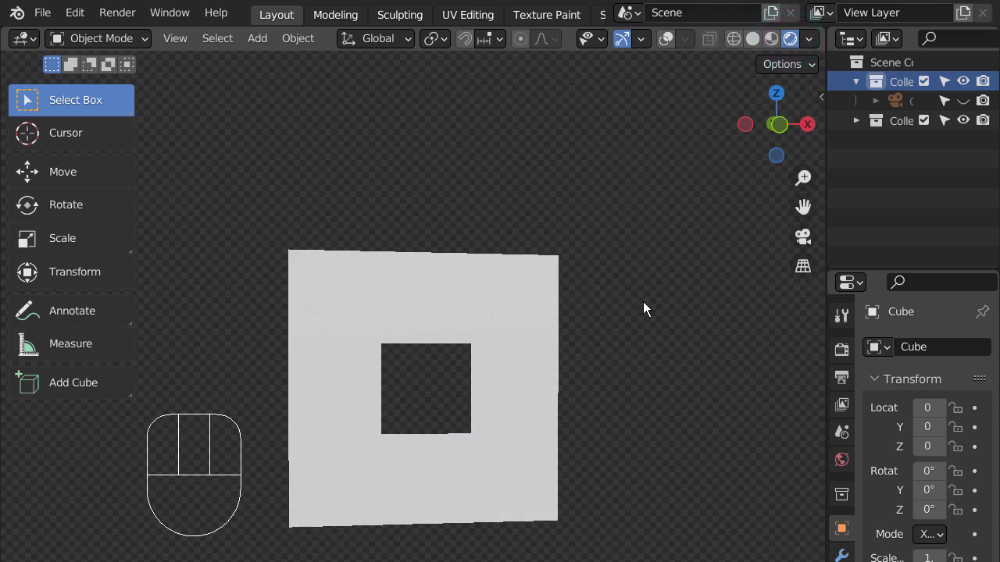
mouse_move(643, 303)
middle_down()
mouse_move(716, 289)
mouse_move(537, 315)
mouse_move(674, 317)
mouse_move(498, 383)
mouse_move(568, 456)
mouse_move(432, 453)
mouse_move(600, 456)
mouse_move(593, 415)
mouse_move(562, 382)
mouse_move(529, 422)
mouse_move(162, 443)
mouse_move(557, 453)
mouse_move(341, 487)
mouse_move(530, 462)
mouse_move(521, 461)
middle_up()
scroll(492, 388, up, 5)
Toggle to wireframe shading with Shift+Z to reveal the teapot inside the cube.
key(shift+z)
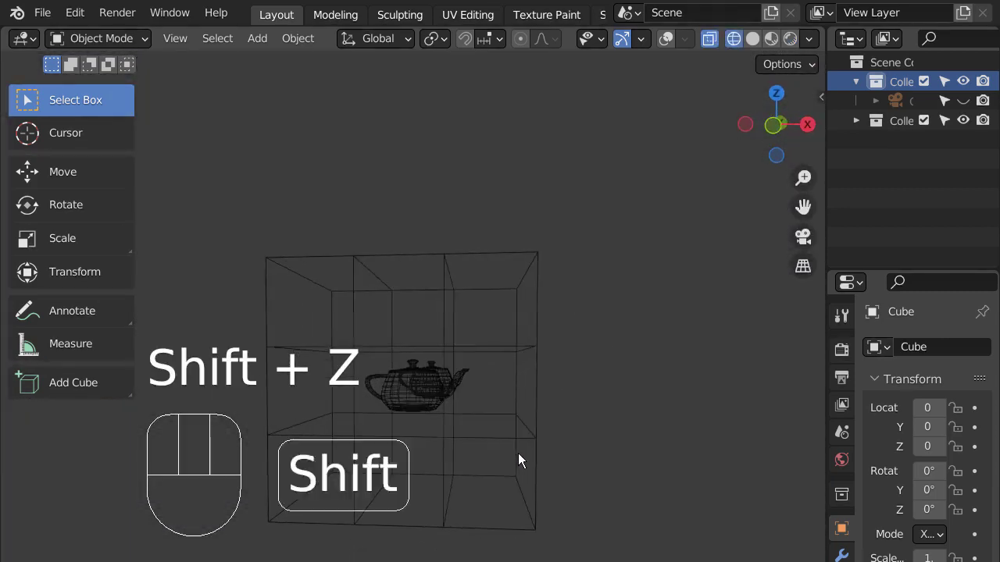
key(shift+z)
mouse_move(431, 426)
middle_down()
mouse_move(487, 422)
mouse_move(414, 435)
mouse_move(435, 437)
middle_up()
key(shift+z)
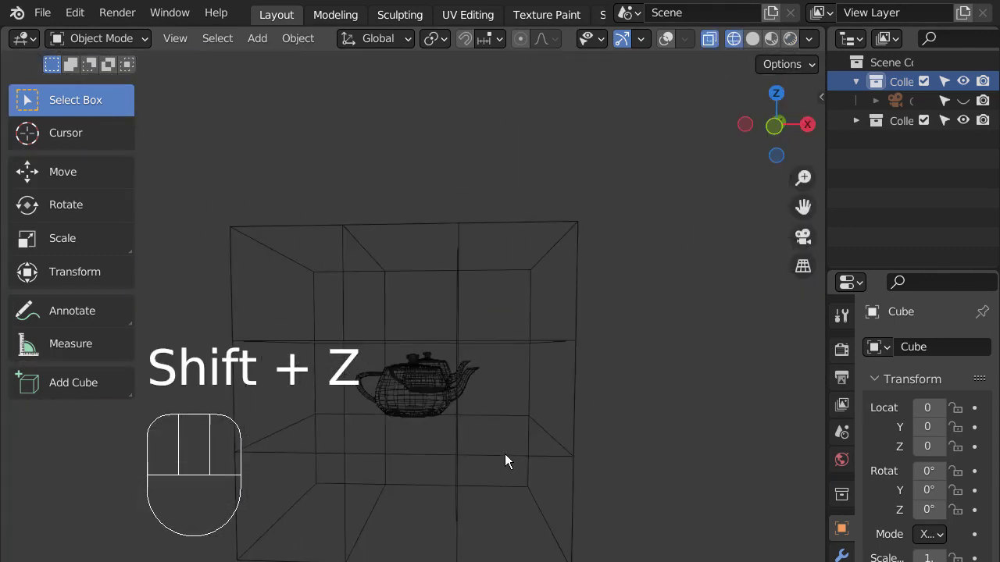
scroll(505, 455, down, 3)
Exclude Collection 2, turn on overlay stats, and add a new cube in Edit Mode.
click(923, 120)
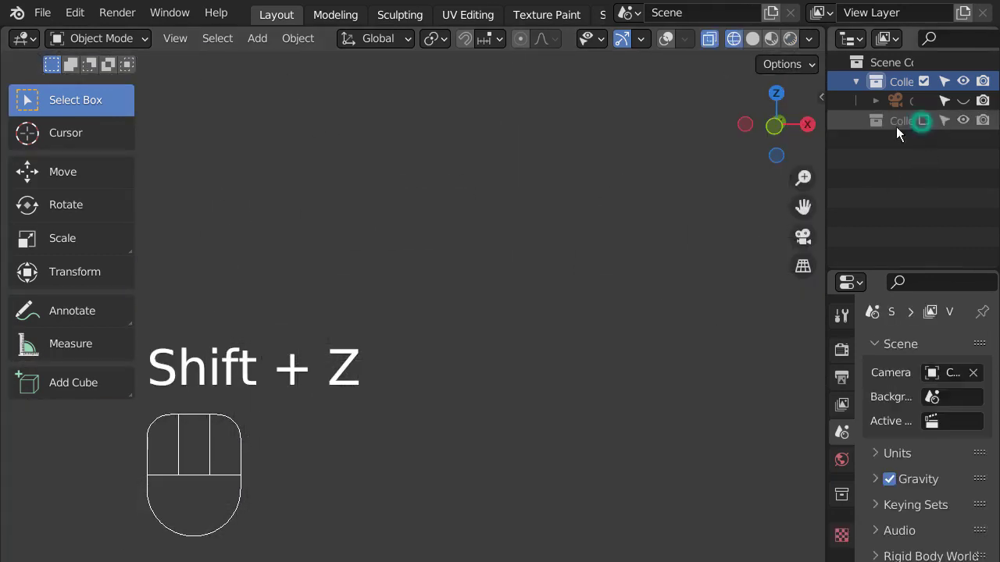
click(665, 38)
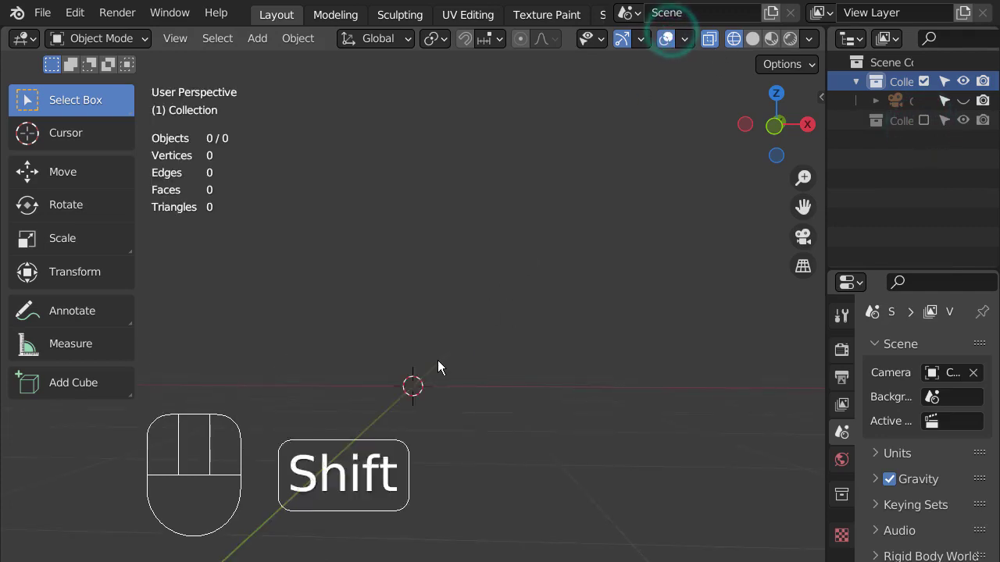
key(shift+a)
mouse_move(437, 360)
click(501, 379)
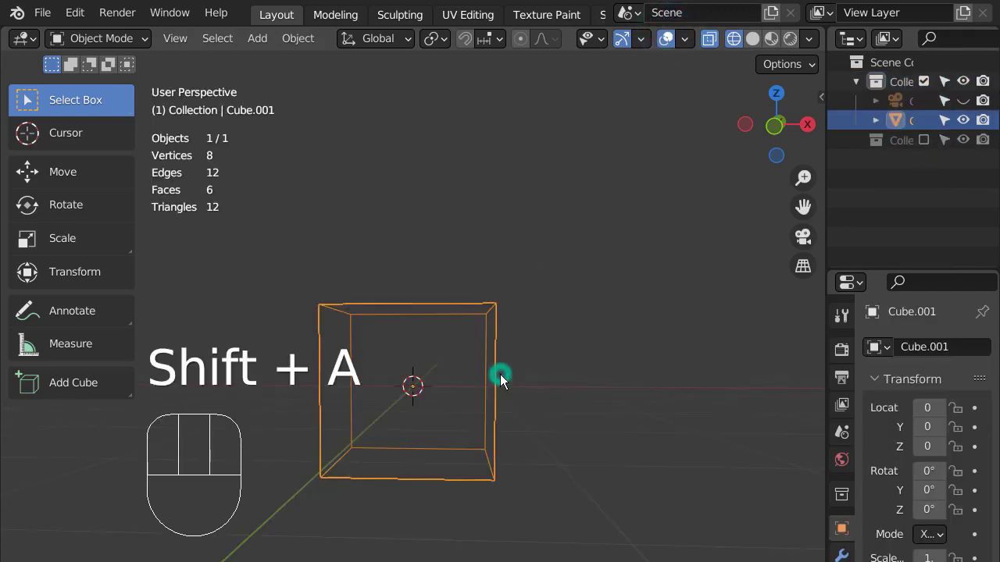
key(Tab)
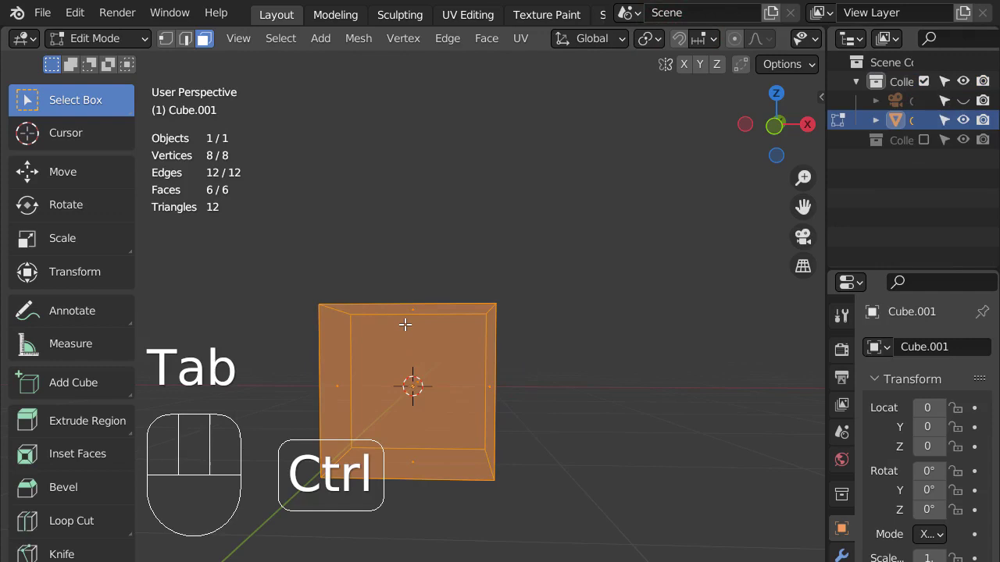
Add two centred vertical and two centred horizontal loop cuts to the cube.
key(ctrl+r)
scroll(405, 325, up, 1)
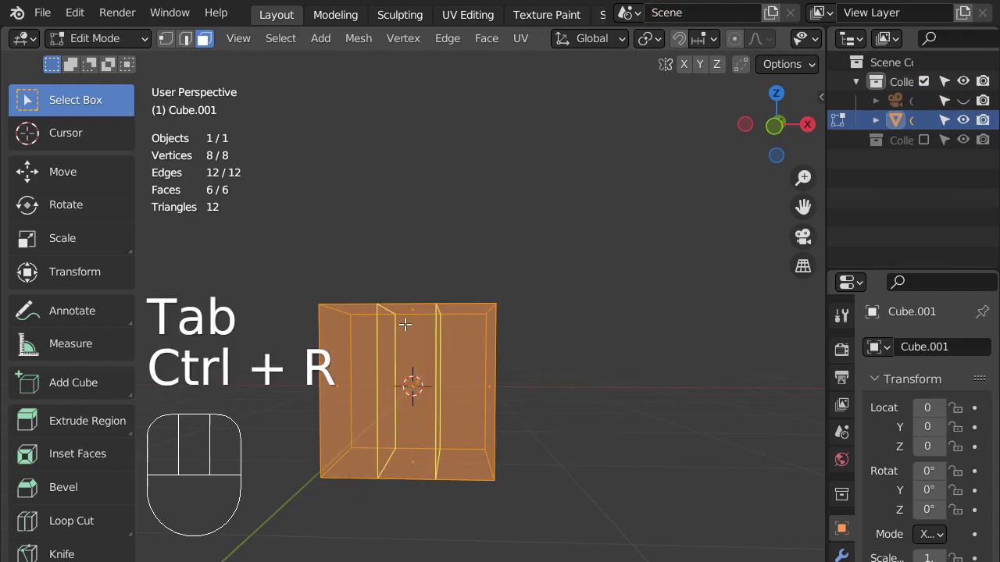
click(405, 324)
right_click(405, 321)
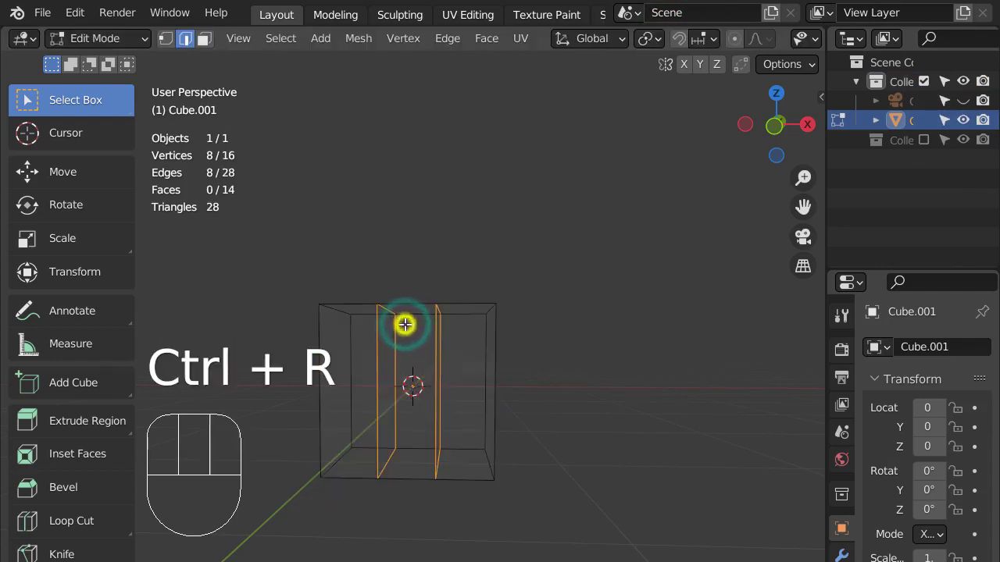
key(ctrl+r)
click(441, 384)
right_click(441, 384)
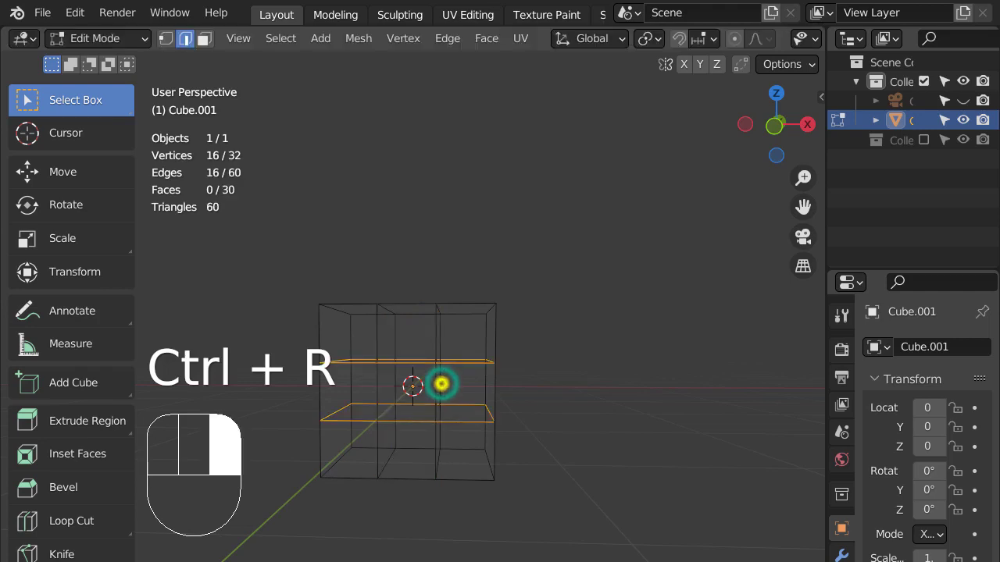
Select the centre front face of the cube in face select mode.
middle_drag(594, 442, 570, 458)
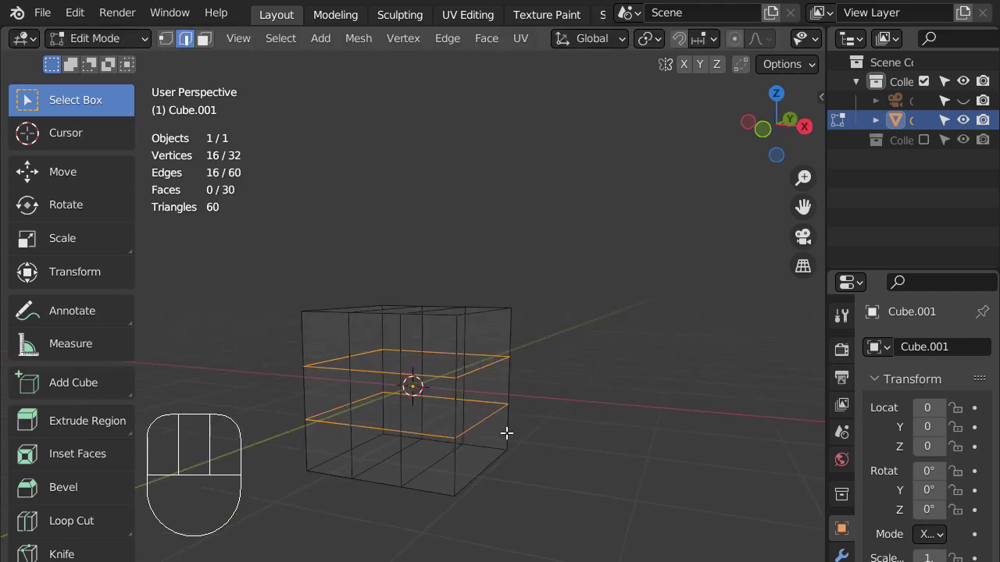
key(3)
click(380, 406)
middle_drag(418, 410, 542, 450)
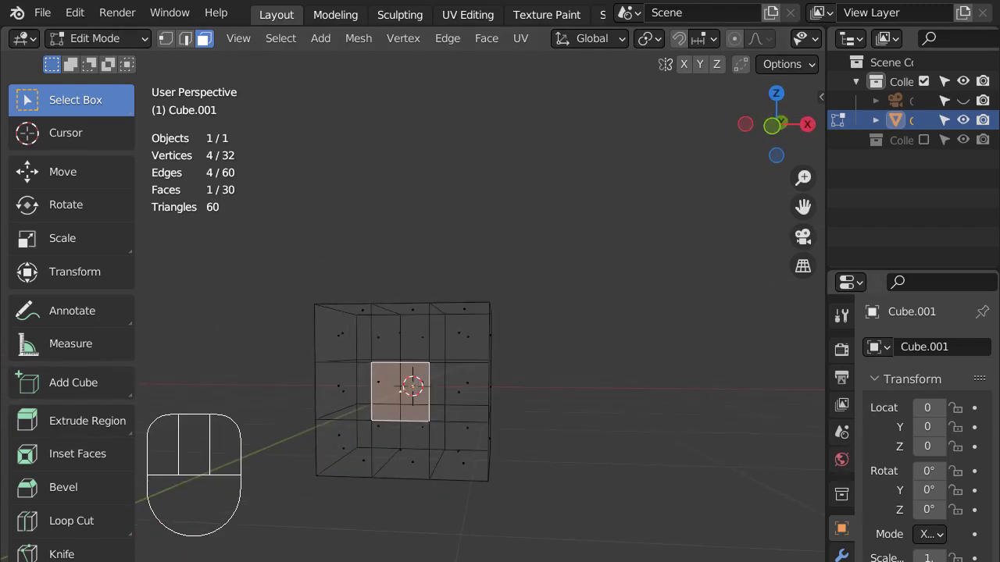
Create Material.002 on the cube and add a second, empty material slot.
click(841, 561)
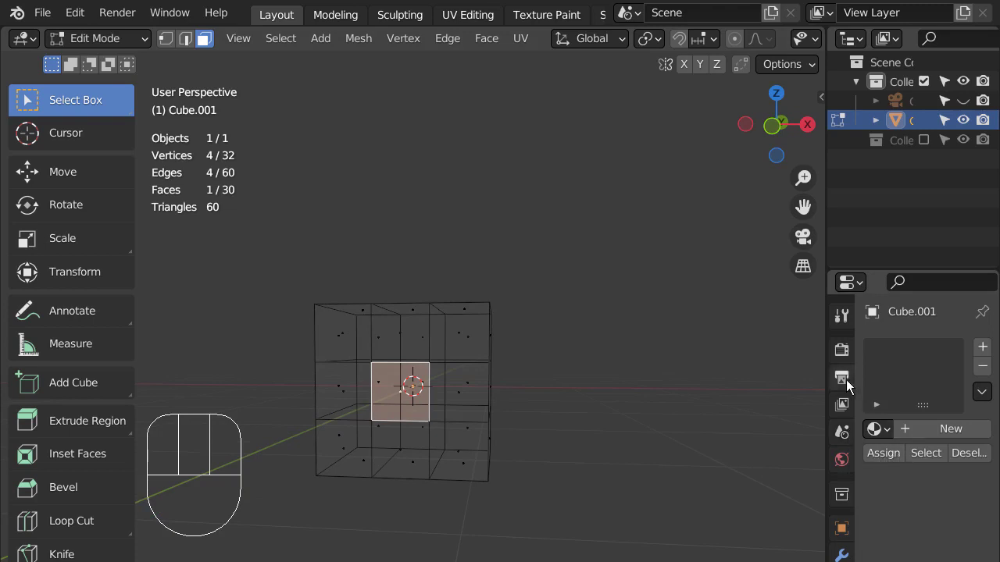
middle_drag(843, 381, 842, 368)
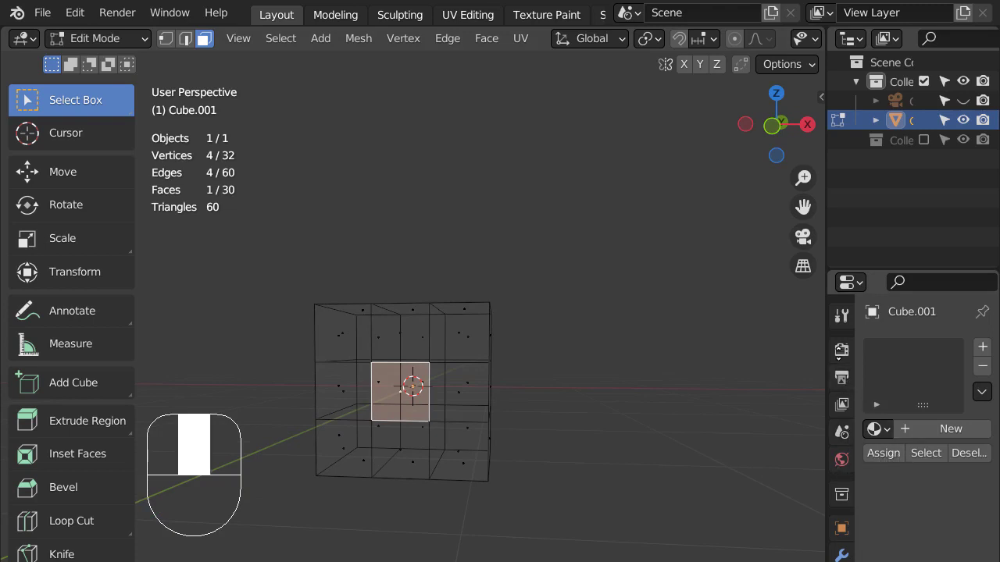
click(923, 430)
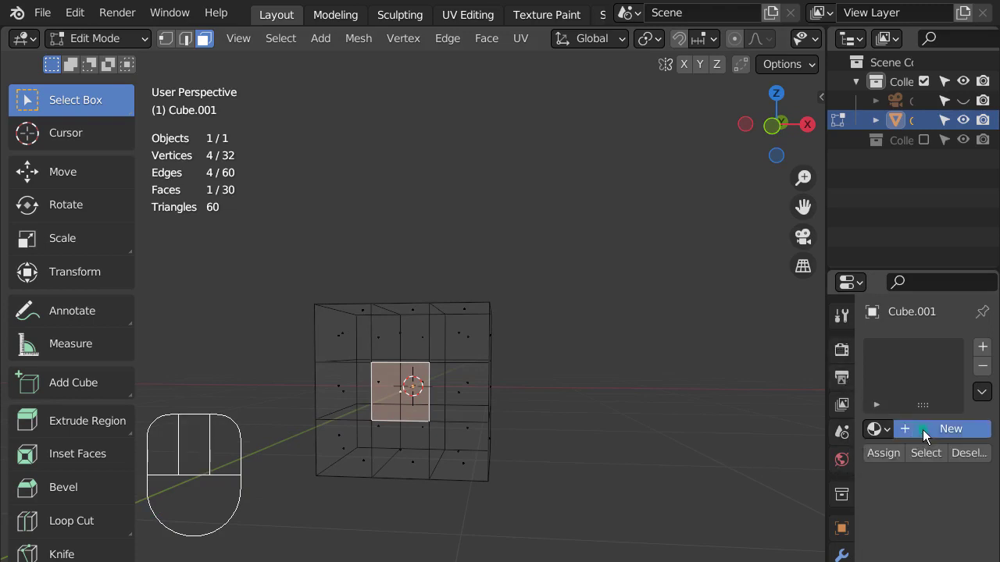
click(982, 347)
drag(825, 364, 740, 367)
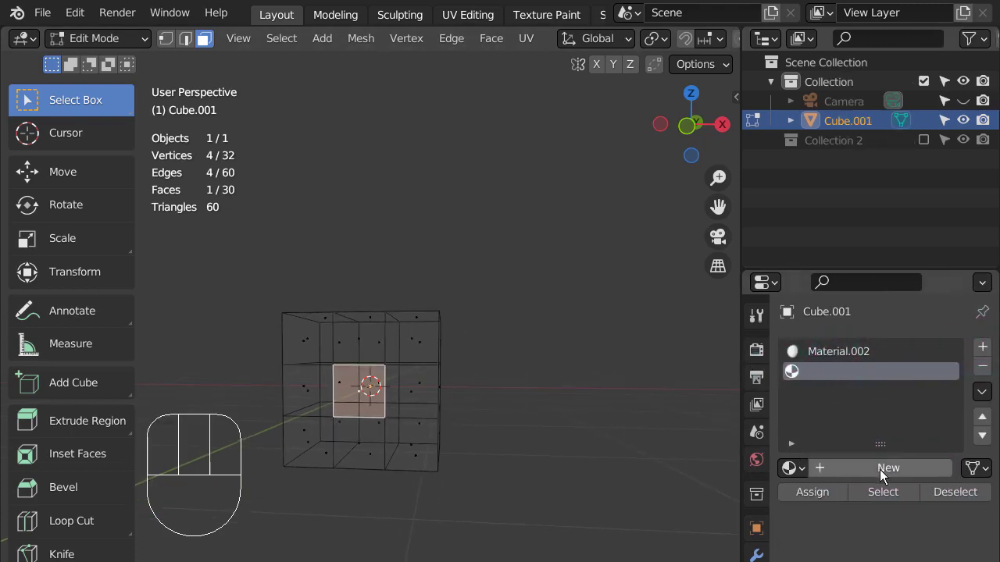
Create Material.003 in the second slot with a Holdout surface shader.
click(863, 353)
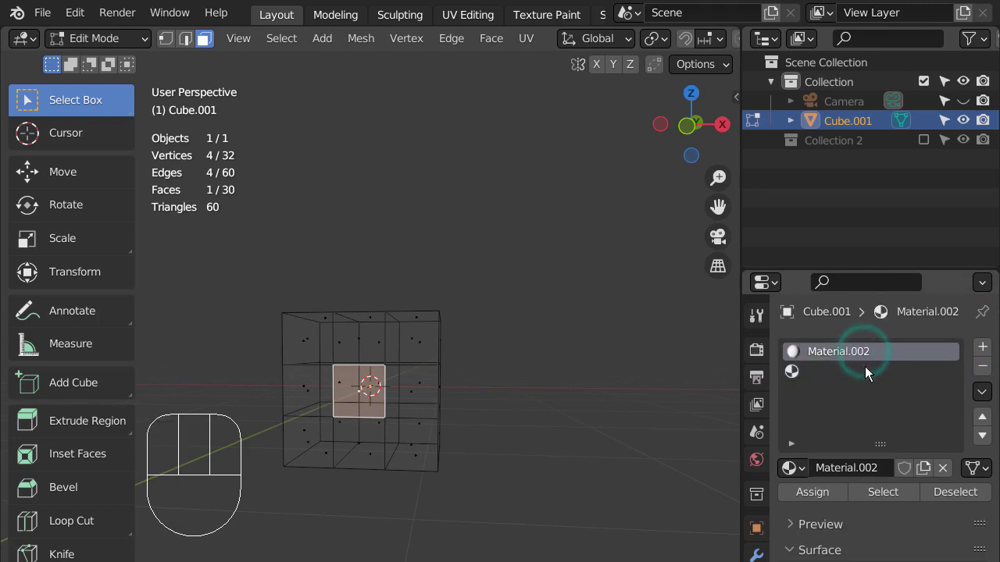
click(864, 371)
click(869, 465)
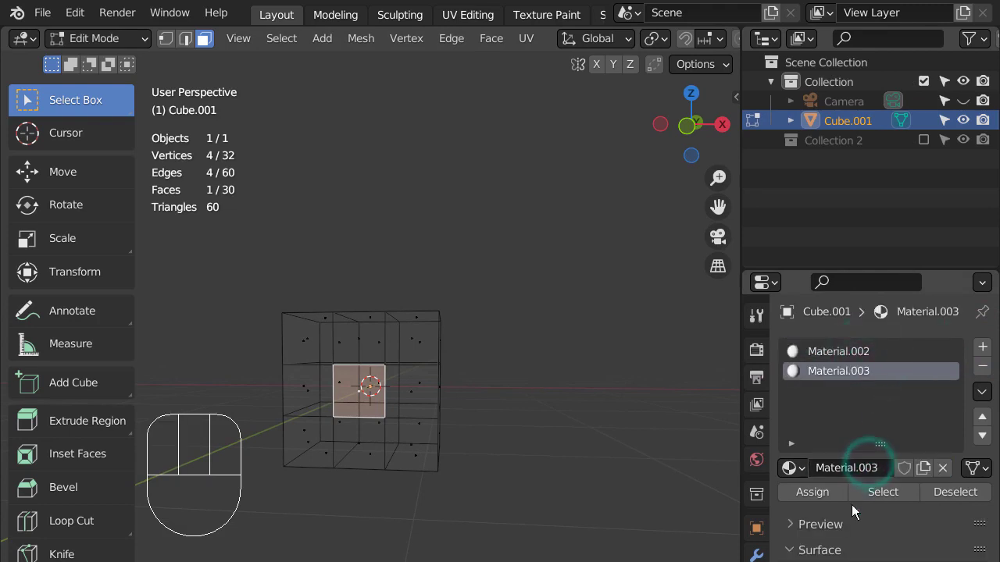
scroll(851, 504, down, 6)
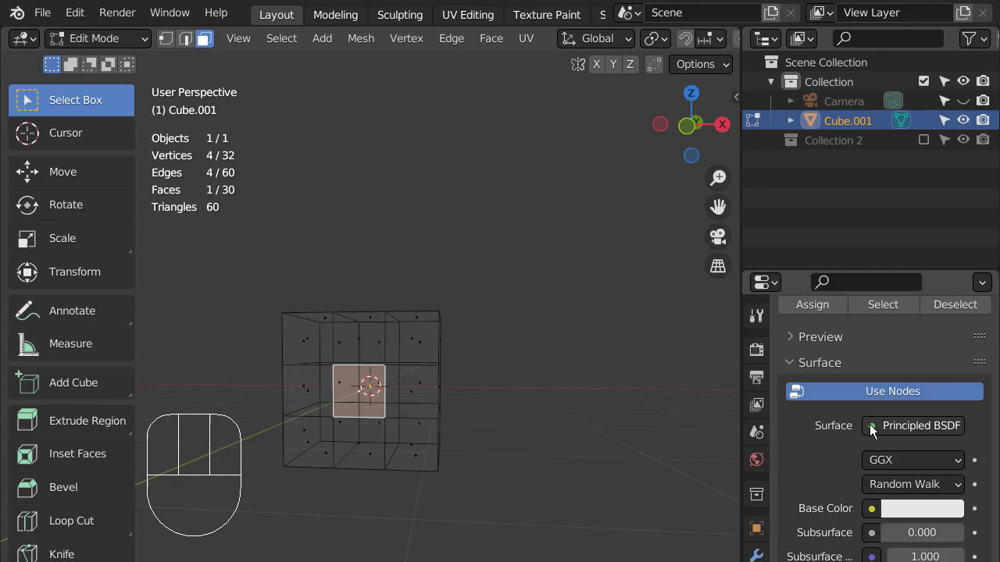
click(872, 430)
click(725, 27)
drag(869, 424, 724, 134)
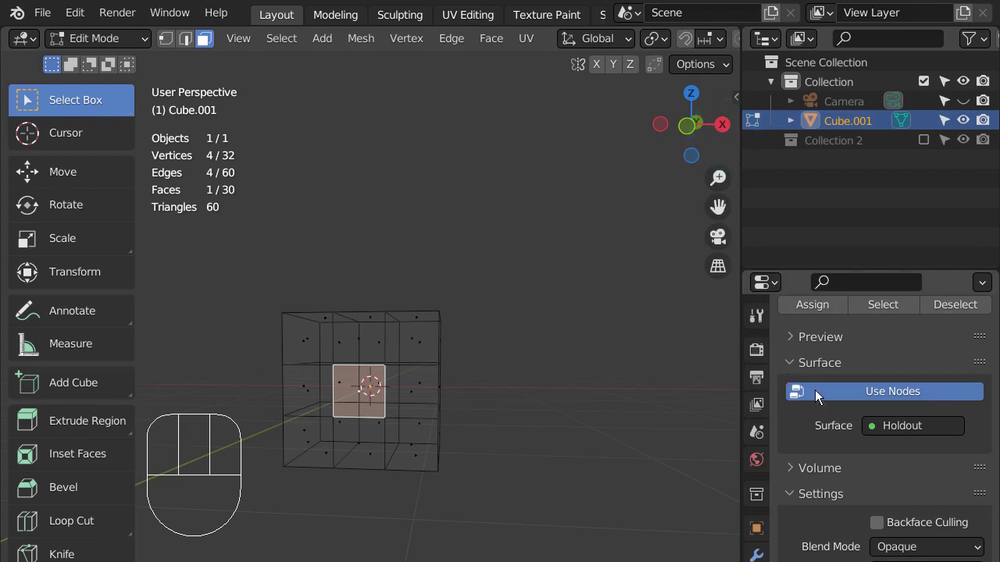
Assign Material.003 to the centre face and return to Object Mode.
scroll(814, 389, up, 5)
click(804, 461)
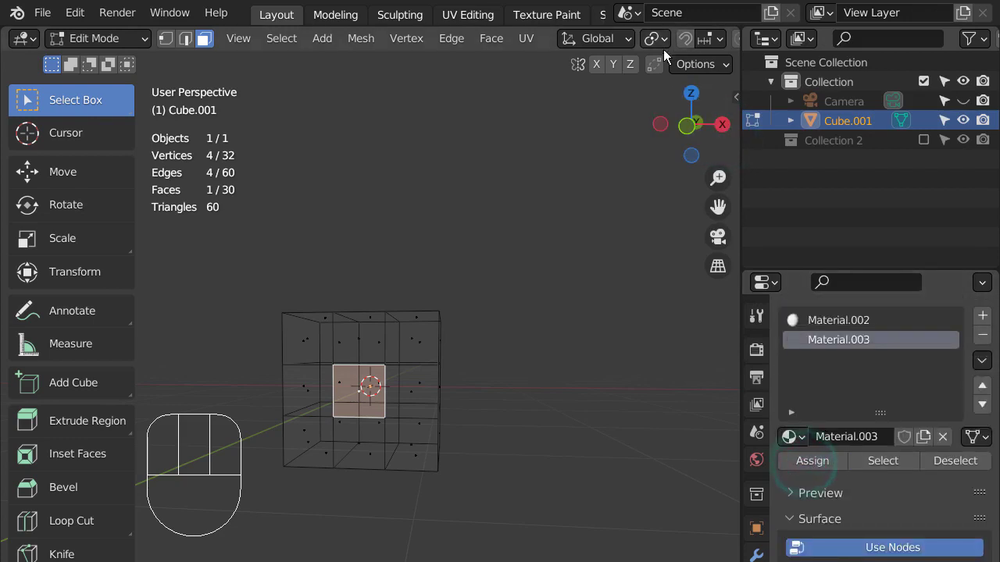
mouse_move(538, 403)
middle_down()
mouse_move(635, 406)
mouse_move(408, 434)
mouse_move(391, 412)
mouse_move(488, 382)
mouse_move(600, 381)
mouse_move(520, 408)
mouse_move(513, 456)
mouse_move(439, 469)
mouse_move(551, 469)
mouse_move(464, 480)
mouse_move(458, 466)
mouse_move(512, 420)
middle_up()
key(shift+z)
key(Tab)
scroll(521, 422, up, 5)
Add a teapot mesh to the scene.
key(shift+a)
mouse_move(512, 420)
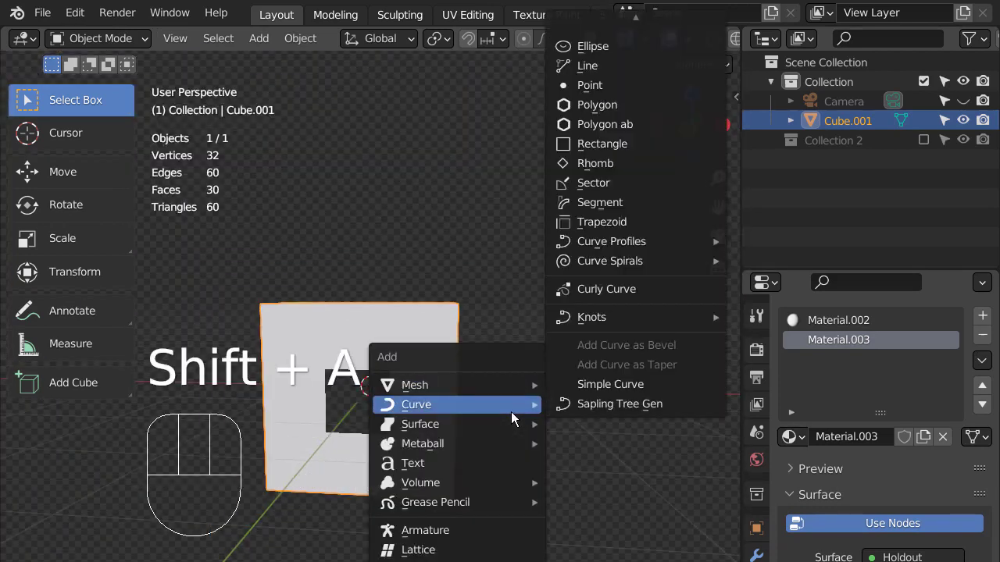
mouse_move(511, 385)
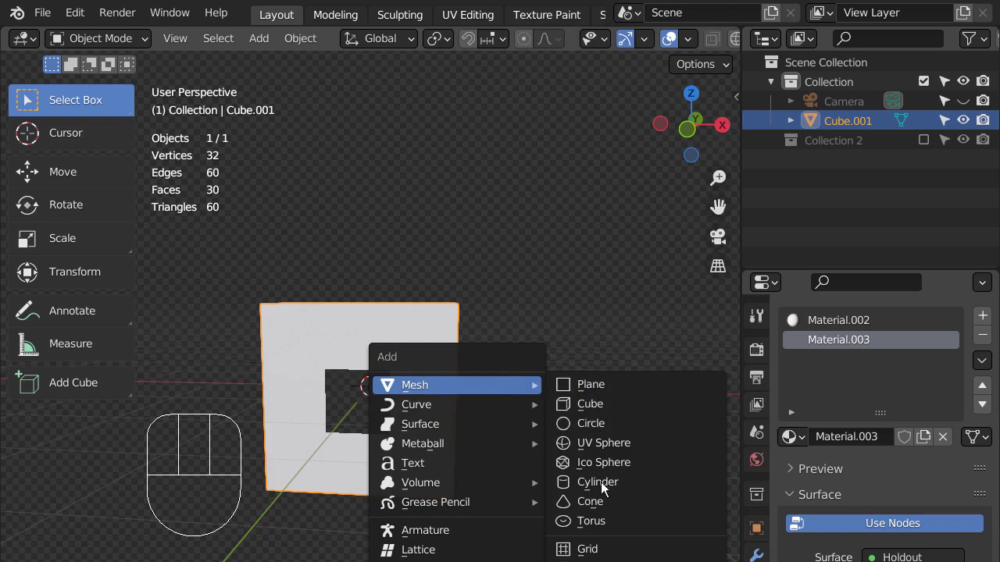
scroll(635, 468, down, 4)
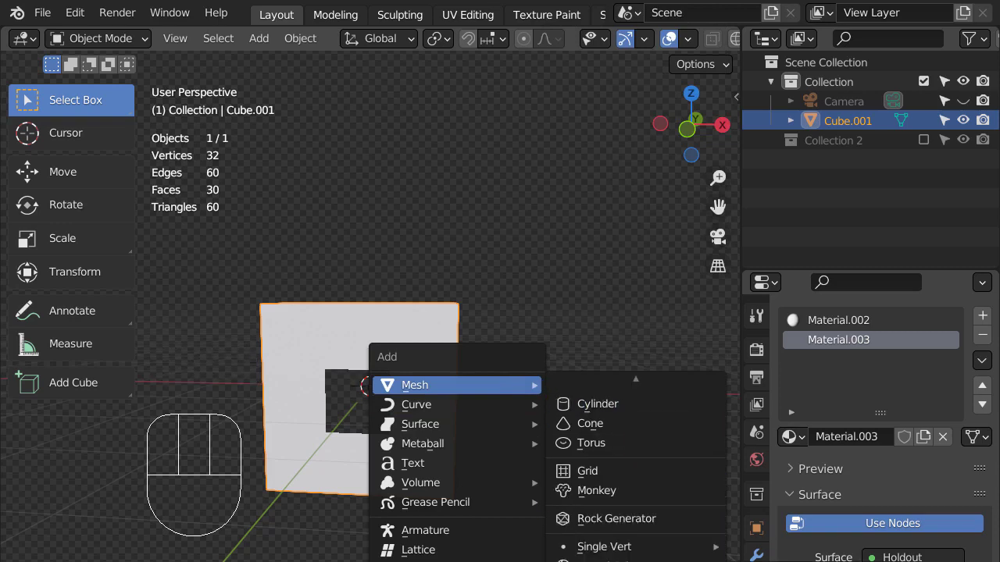
click(602, 559)
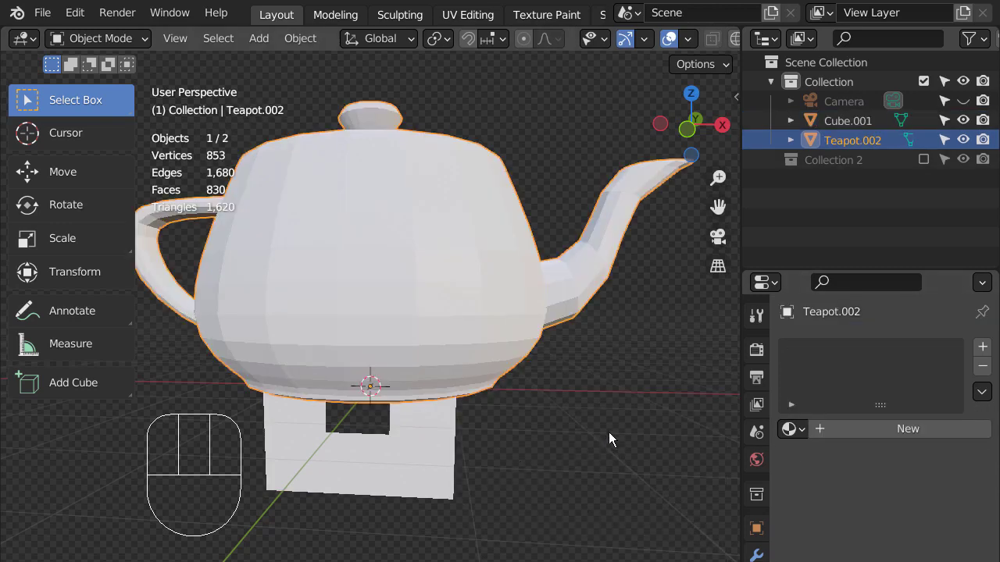
Scale the teapot down and move it along Z to sit inside the cube.
key(s)
click(399, 366)
key(g)
key(z)
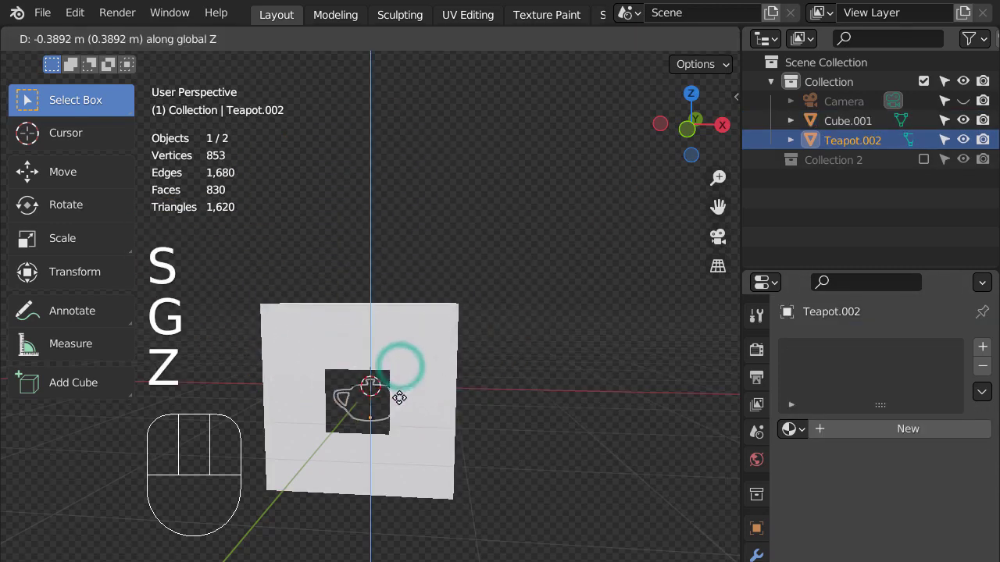
click(395, 398)
Check the teapot's placement in wireframe and solid views, then select the cube.
key(shift+z)
scroll(411, 404, up, 5)
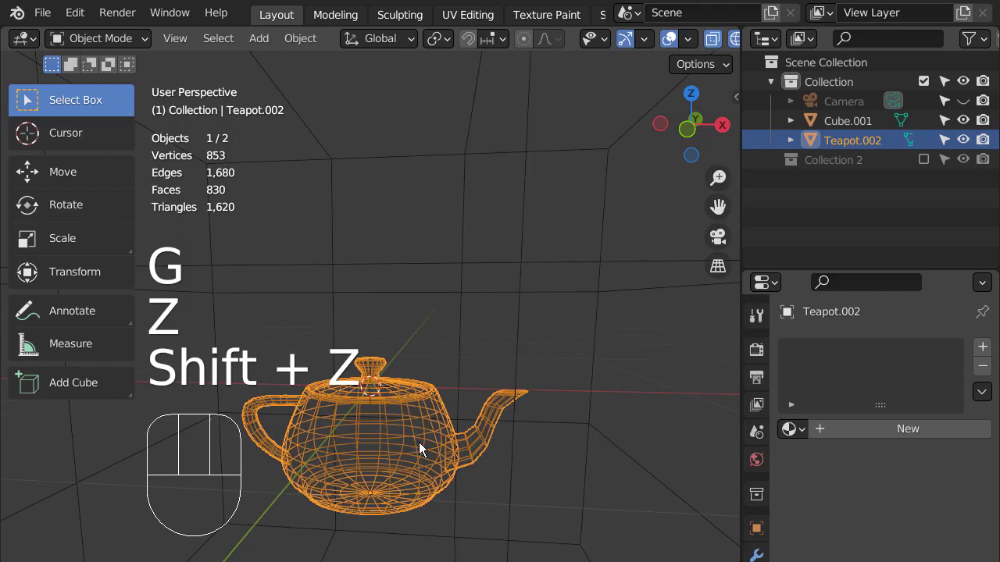
middle_drag(461, 447, 424, 448)
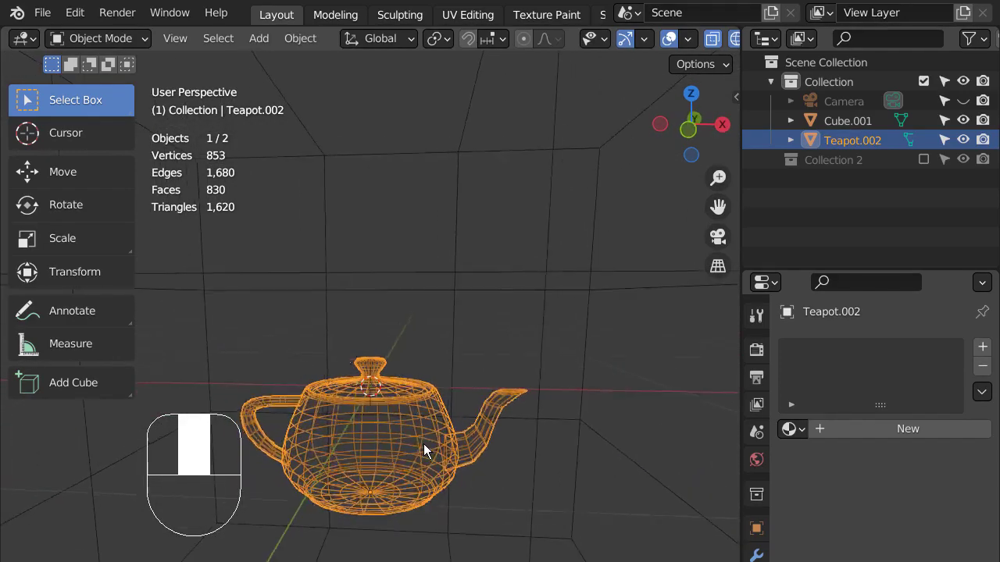
key(shift+z)
middle_drag(503, 491, 495, 513)
click(568, 491)
Duplicate the inner teapot and slide the copy along Y to sit outside the cube.
scroll(495, 512, down, 3)
key(shift+z)
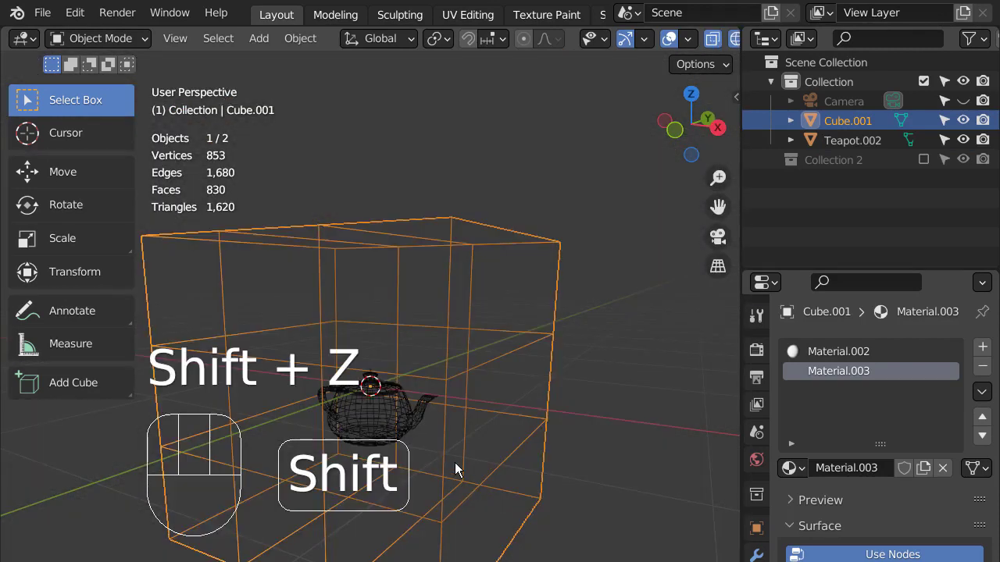
click(392, 406)
middle_drag(392, 406, 479, 493)
key(shift+d)
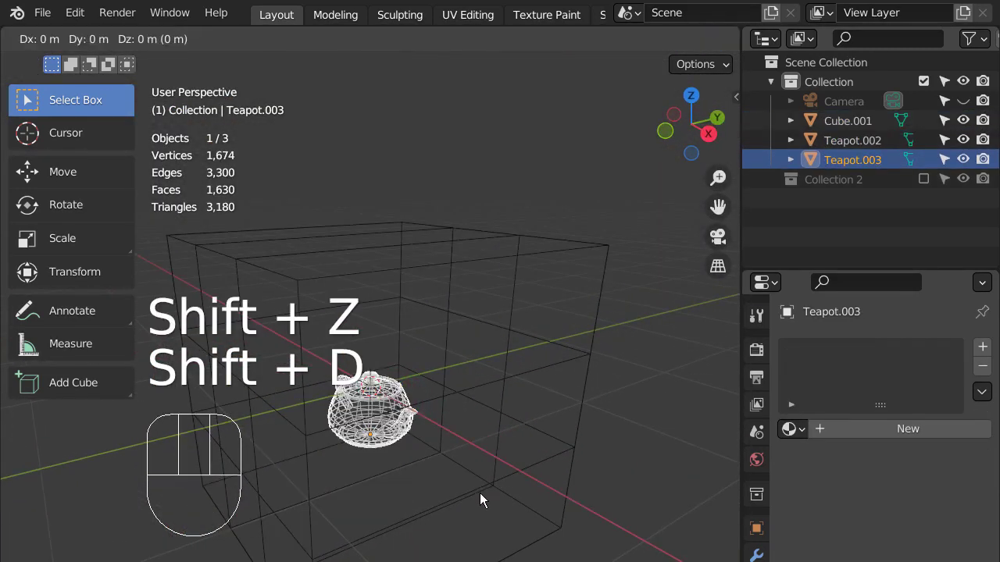
key(y)
click(651, 437)
mouse_move(536, 517)
middle_down()
mouse_move(642, 481)
mouse_move(590, 493)
mouse_move(630, 475)
mouse_move(626, 467)
mouse_move(573, 493)
mouse_move(640, 486)
mouse_move(596, 482)
mouse_move(622, 492)
mouse_move(476, 506)
mouse_move(527, 477)
middle_up()
click(590, 493)
key(shift+z)
scroll(473, 504, down, 5)
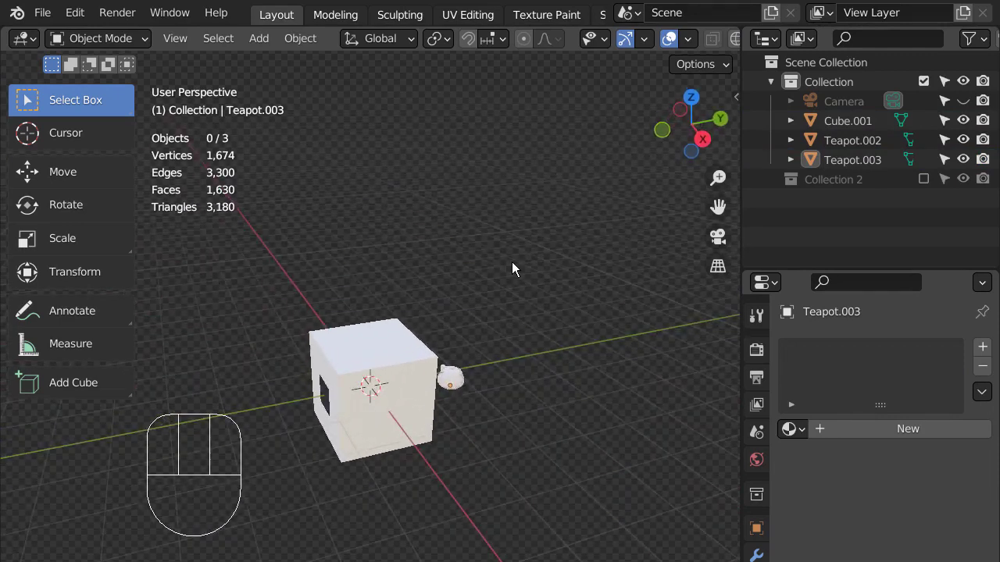
Import render.png as an image plane and select the 'render' object in the Outliner.
key(shift+a)
mouse_move(512, 266)
mouse_move(503, 476)
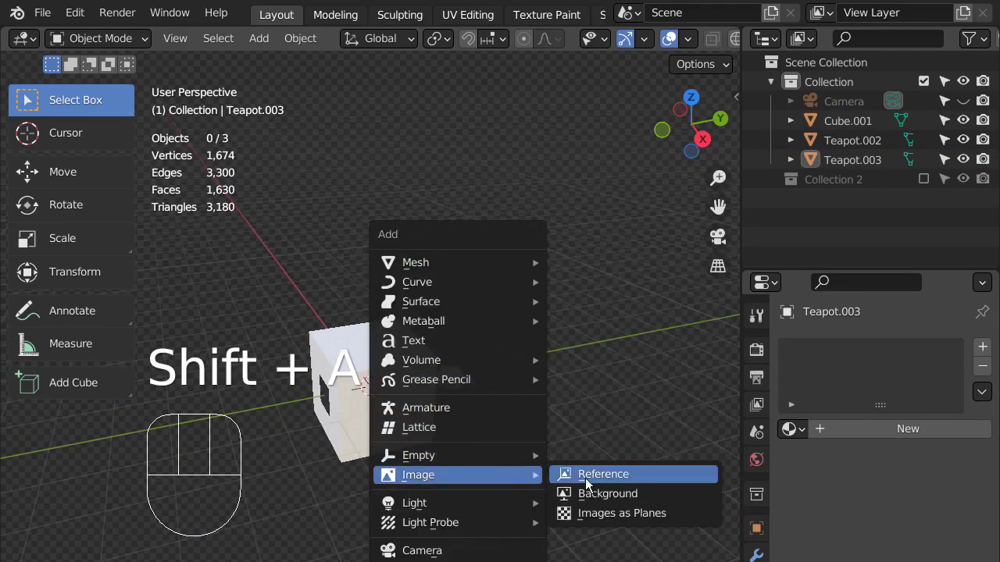
click(607, 513)
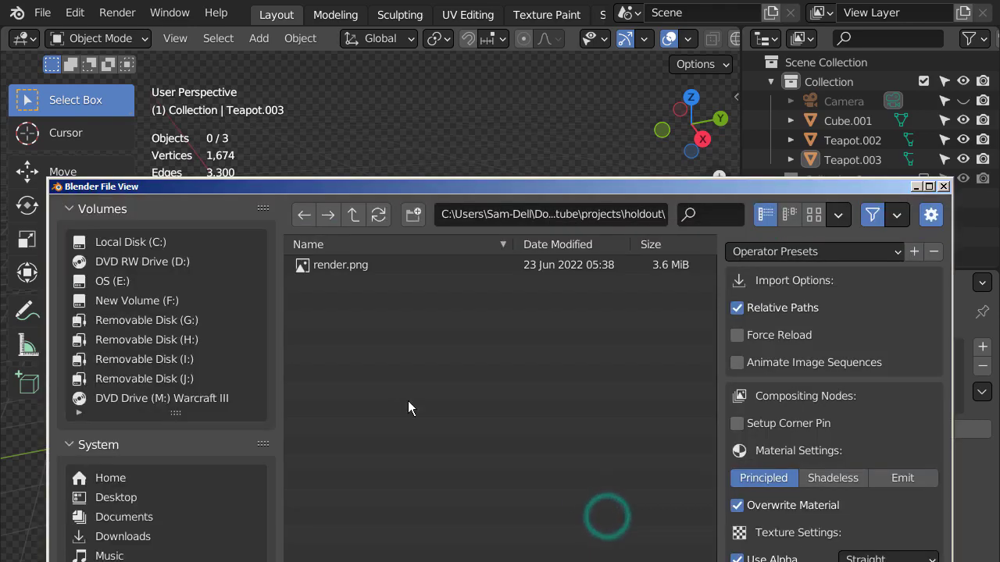
click(351, 266)
key(n)
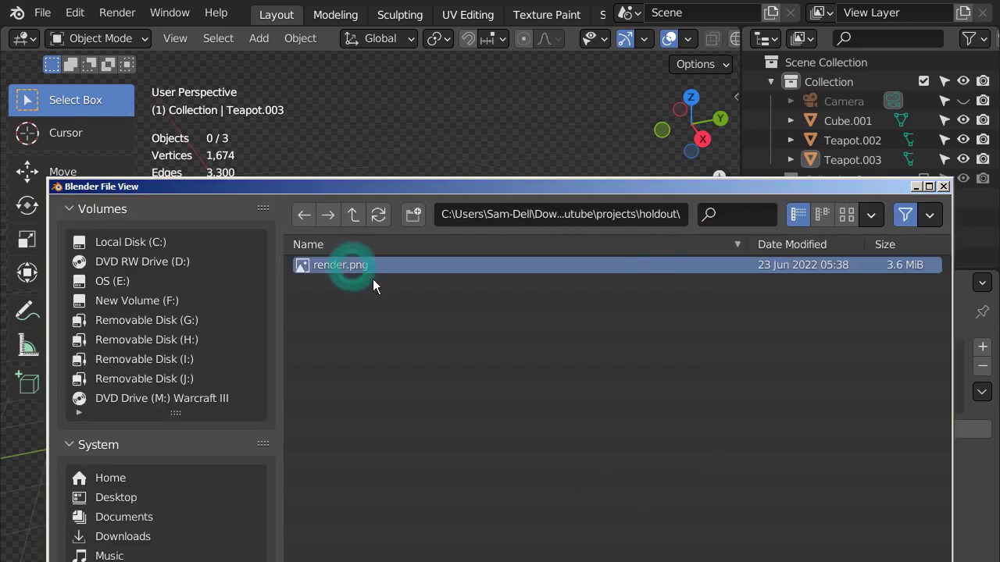
double_click(372, 267)
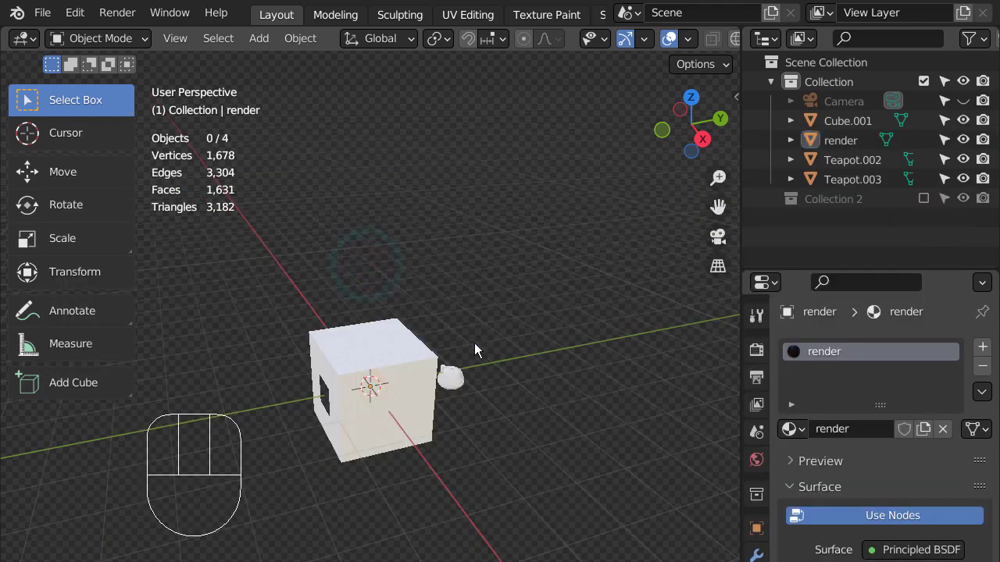
key(y)
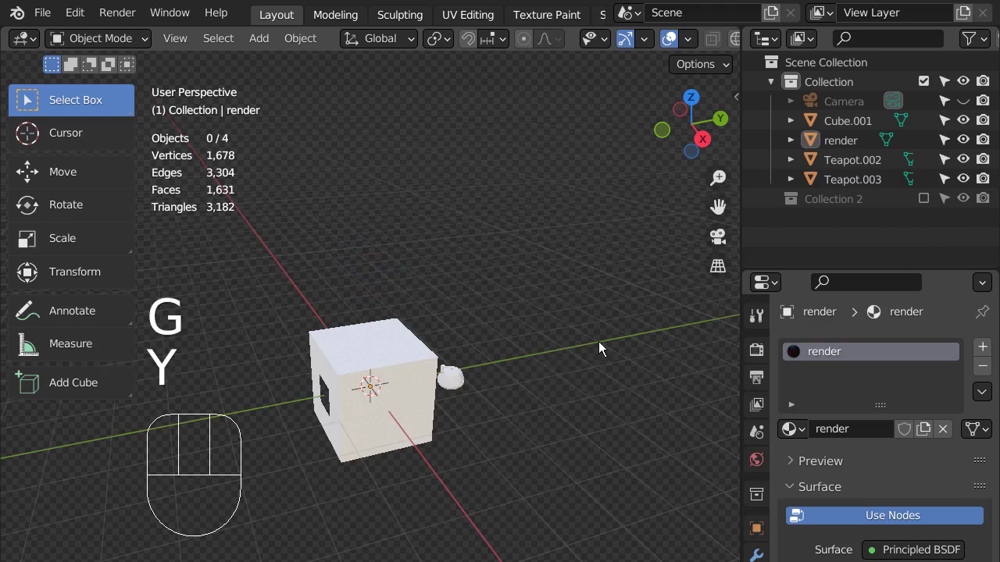
click(620, 337)
click(853, 141)
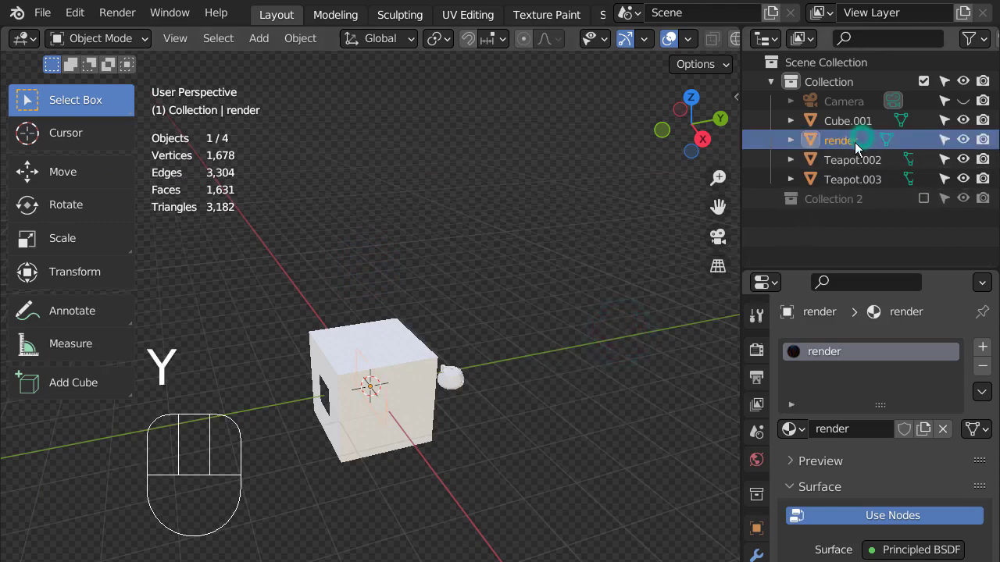
Move the image plane along Y beyond the teapot and scale it up into a backdrop.
key(g)
key(y)
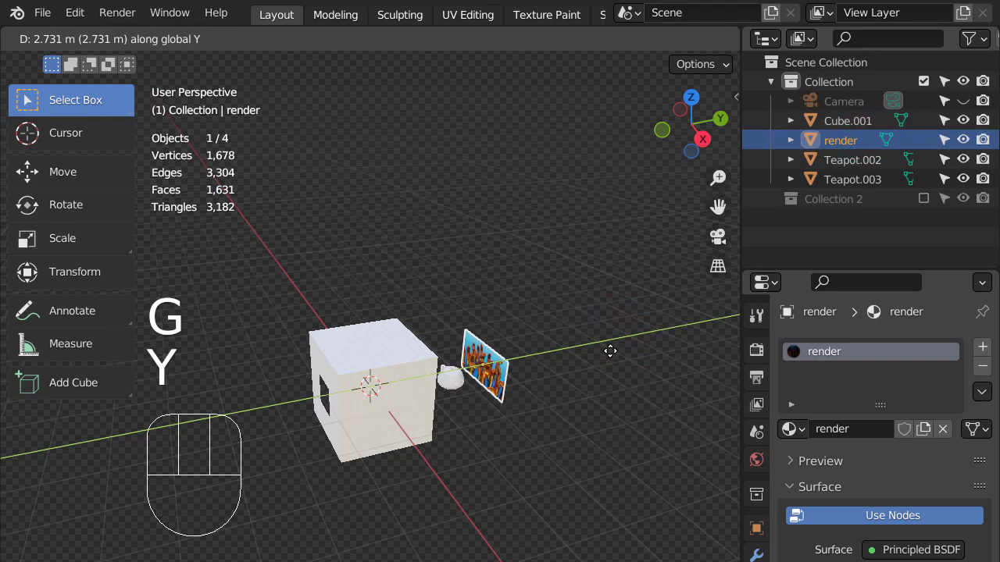
click(610, 350)
key(s)
click(136, 327)
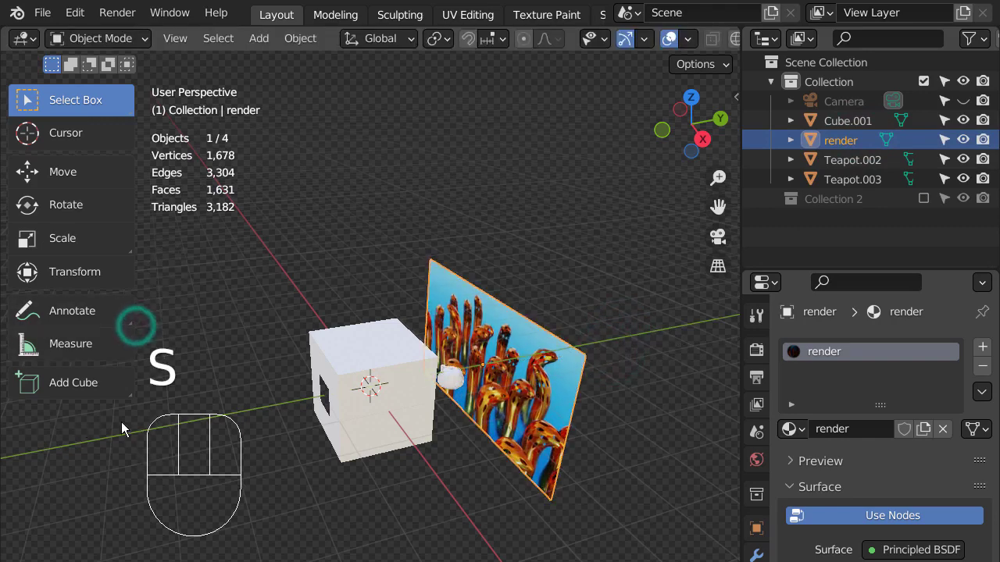
View the backdrop from the front in Material Preview shading with nothing selected.
middle_drag(365, 520, 667, 483)
scroll(582, 514, up, 5)
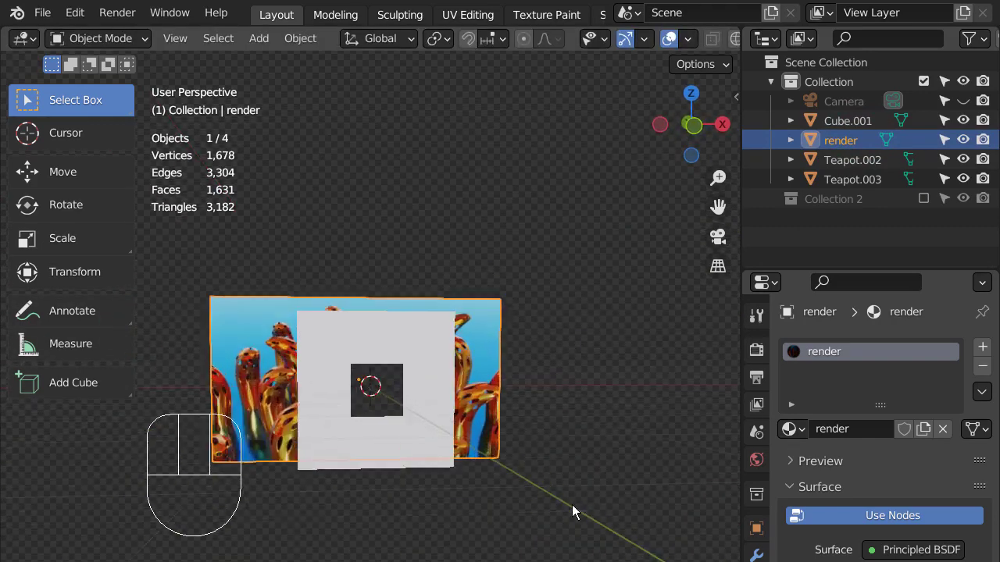
scroll(585, 516, up, 2)
mouse_move(588, 517)
middle_down()
mouse_move(551, 516)
mouse_move(646, 516)
mouse_move(391, 514)
mouse_move(422, 514)
mouse_move(398, 515)
mouse_move(392, 362)
middle_up()
key(z)
key(alt+a)
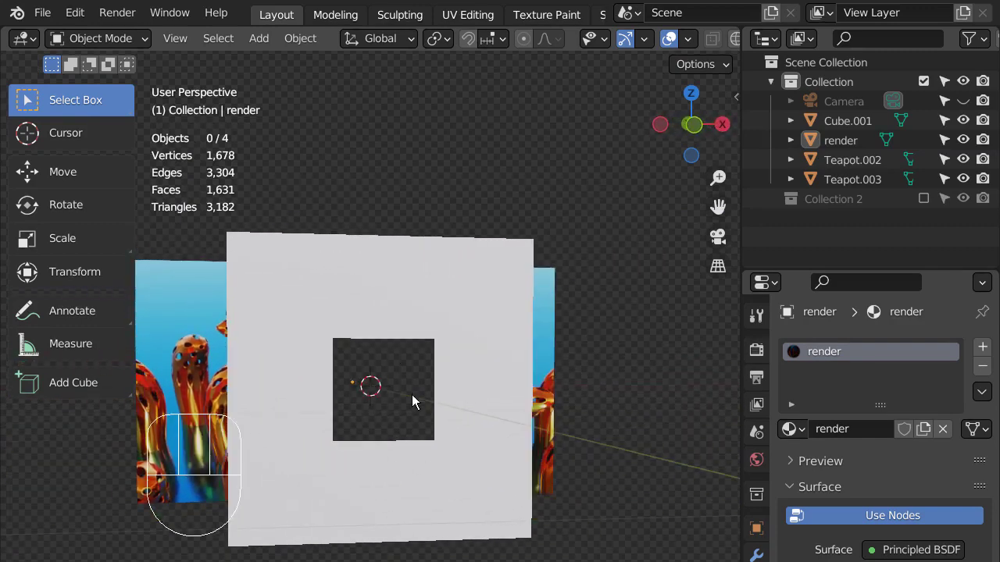
middle_drag(411, 394, 625, 277)
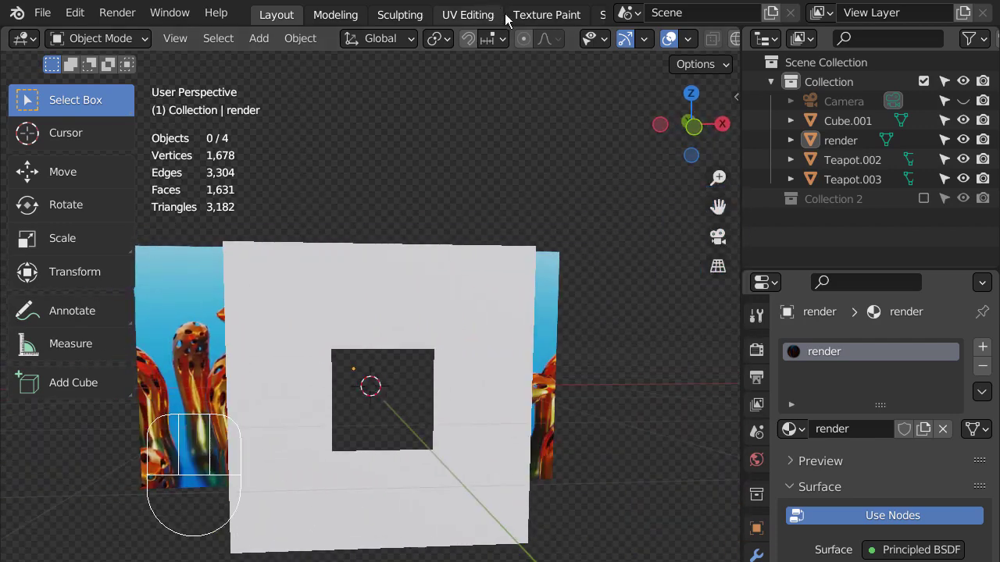
scroll(507, 17, down, 5)
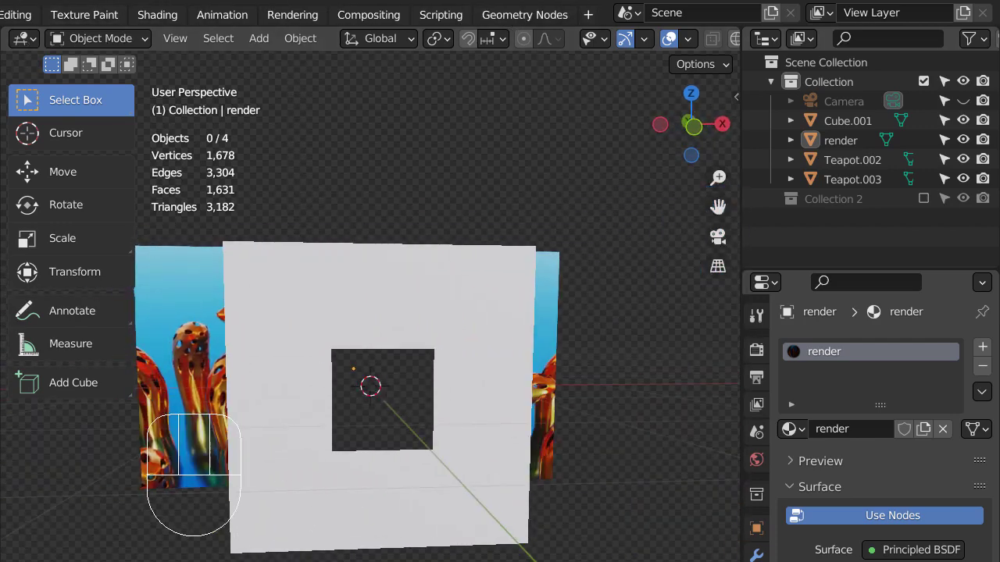
click(368, 15)
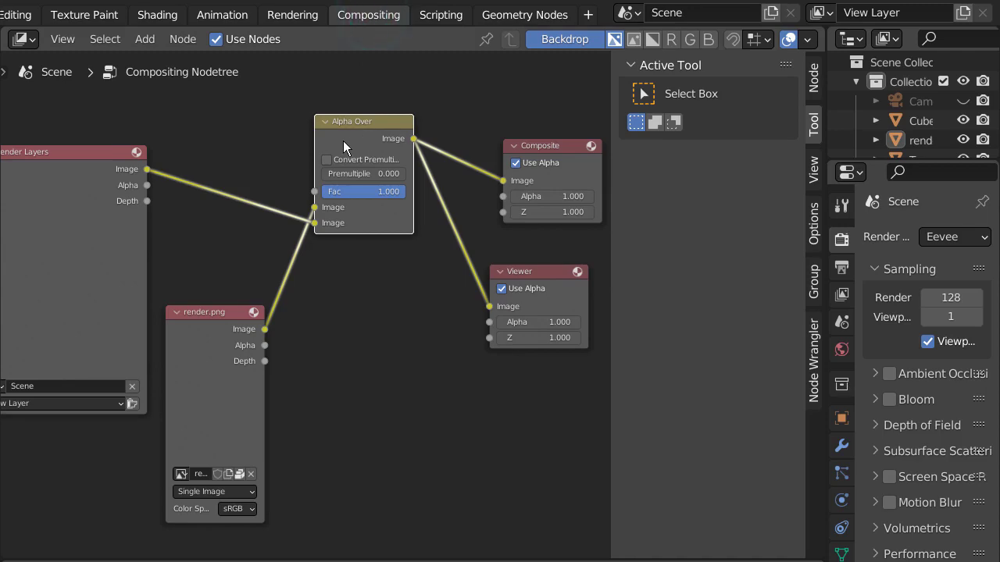
key(n)
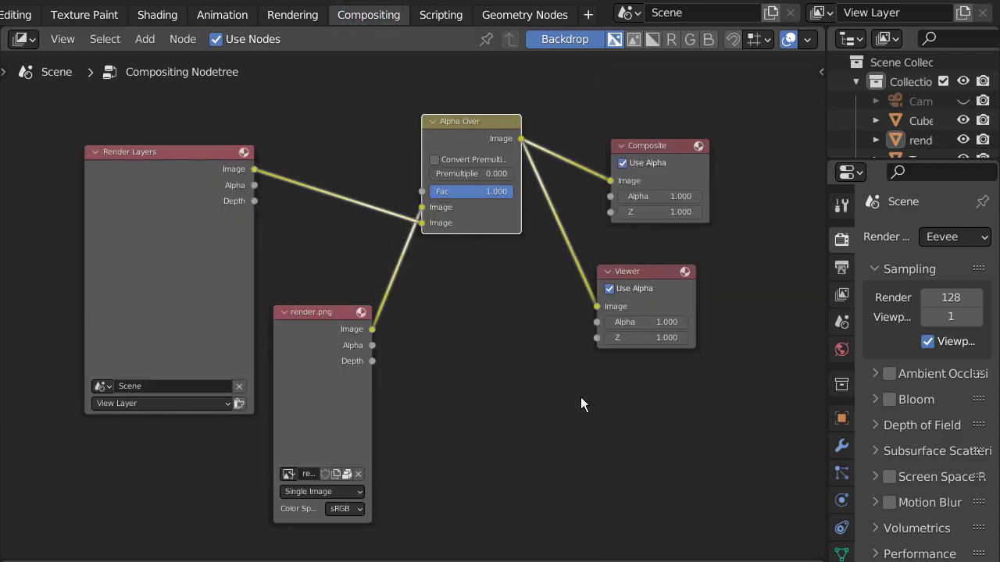
key(ctrl+space)
scroll(564, 434, down, 3)
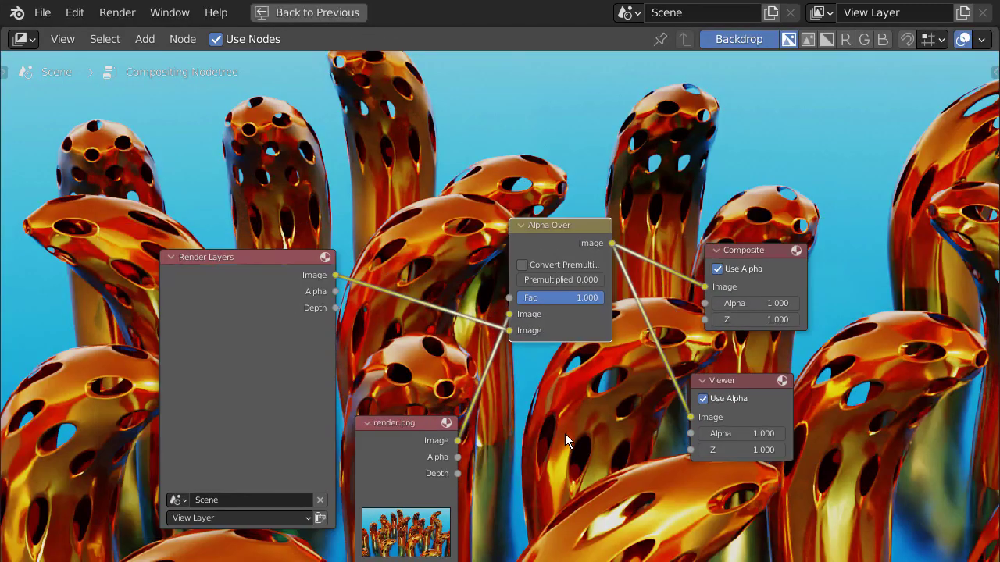
middle_drag(565, 434, 527, 355)
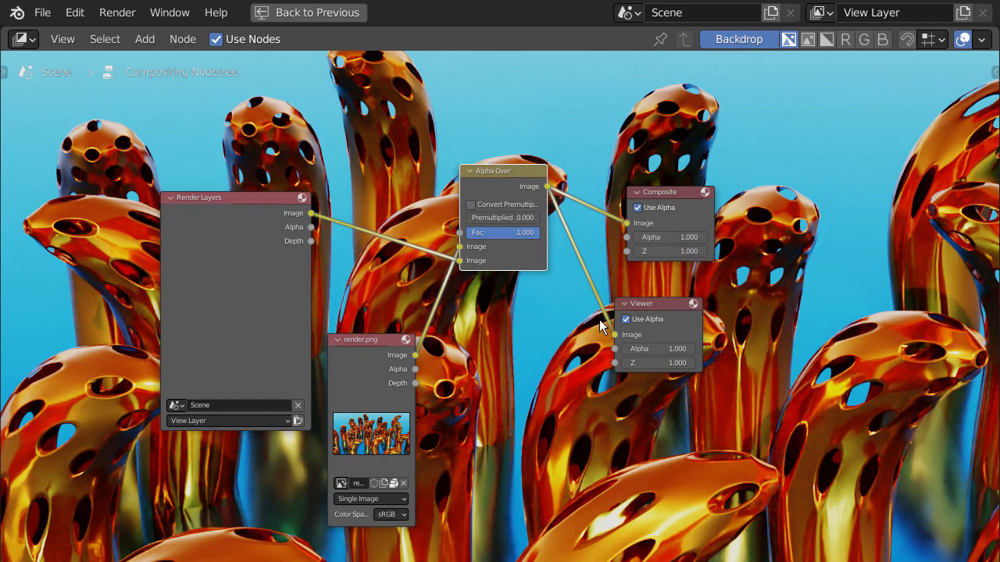
scroll(597, 322, up, 2)
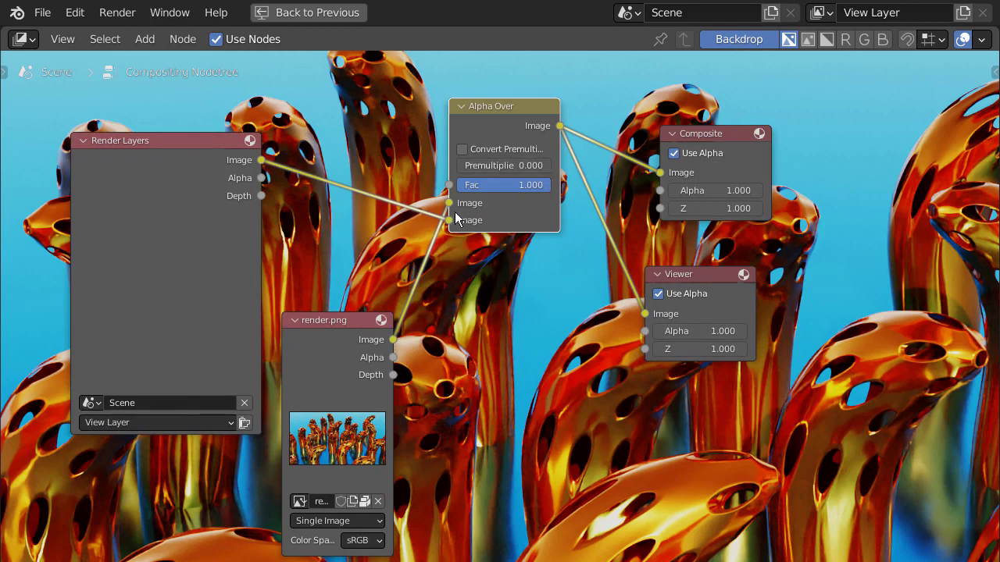
key(ctrl+space)
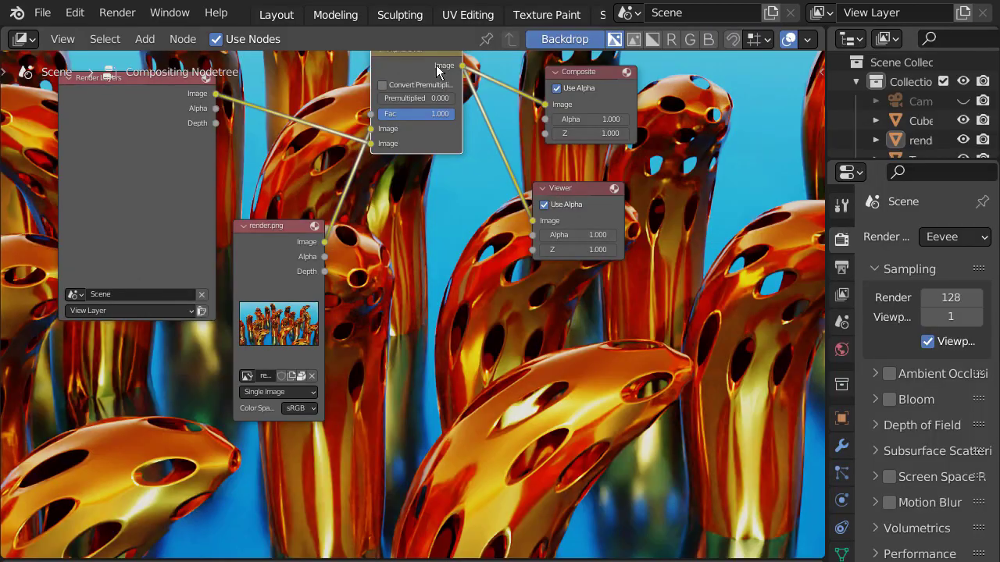
Return to the Layout workspace and look through the scene camera.
click(274, 14)
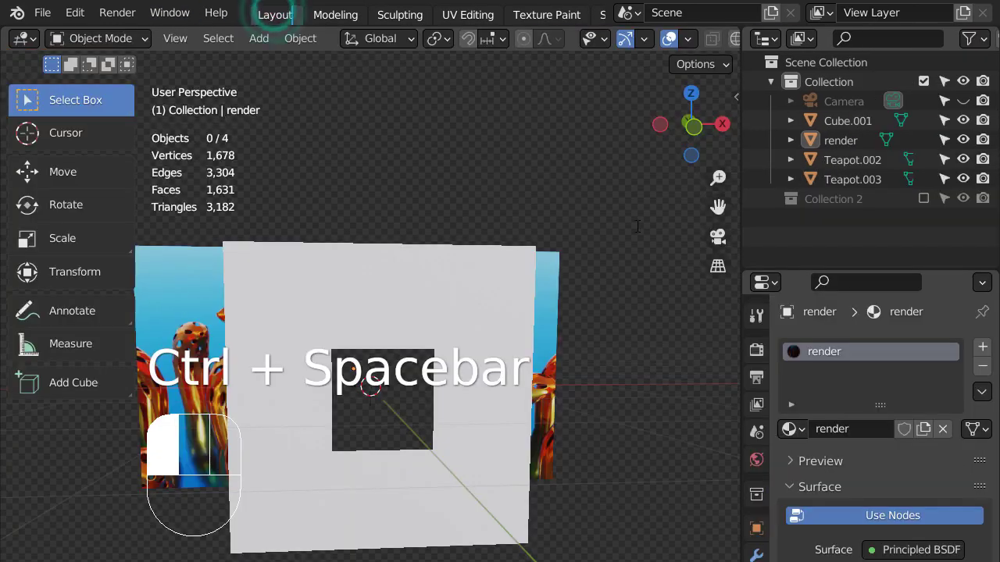
click(668, 322)
key(KP_0)
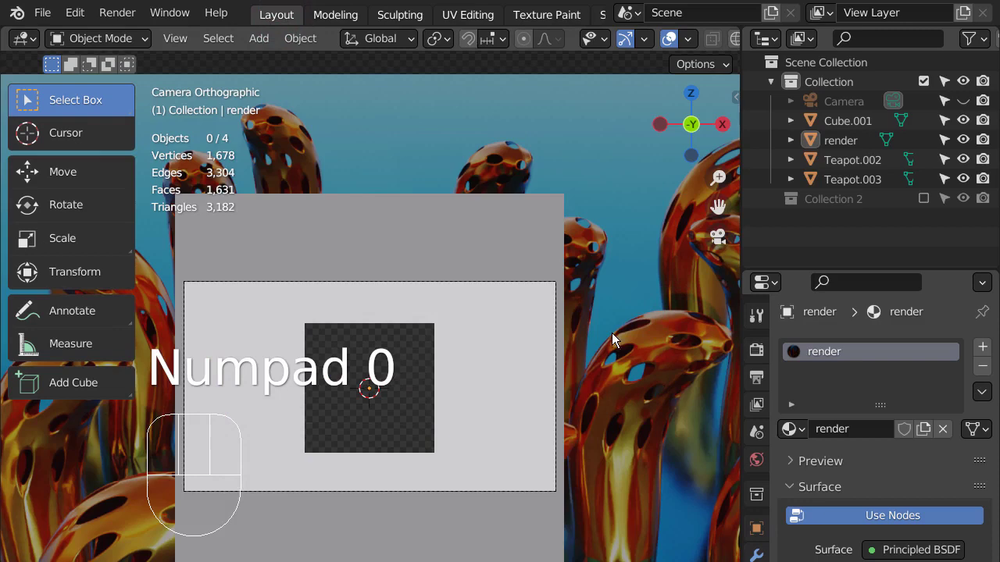
scroll(469, 425, up, 3)
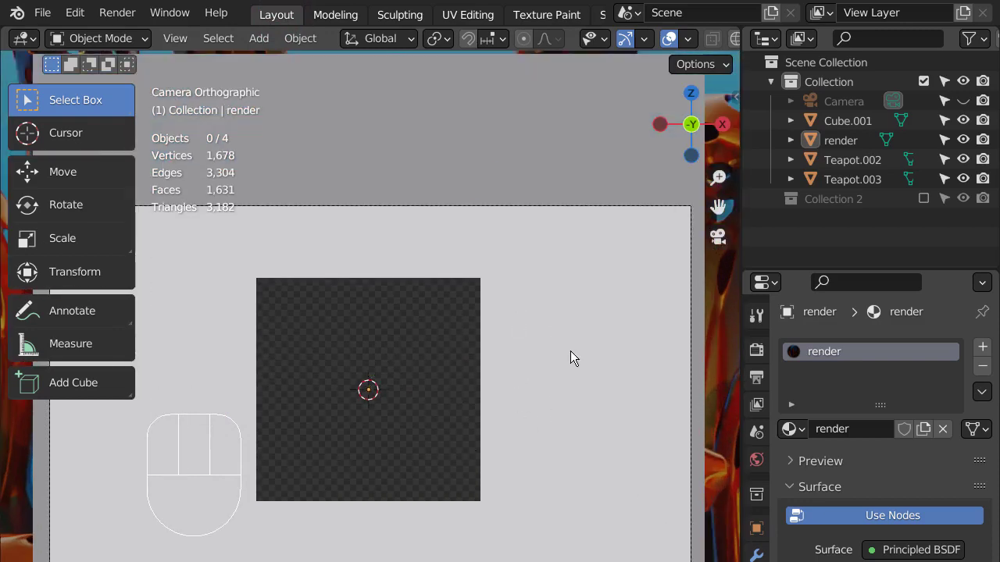
scroll(572, 359, down, 4)
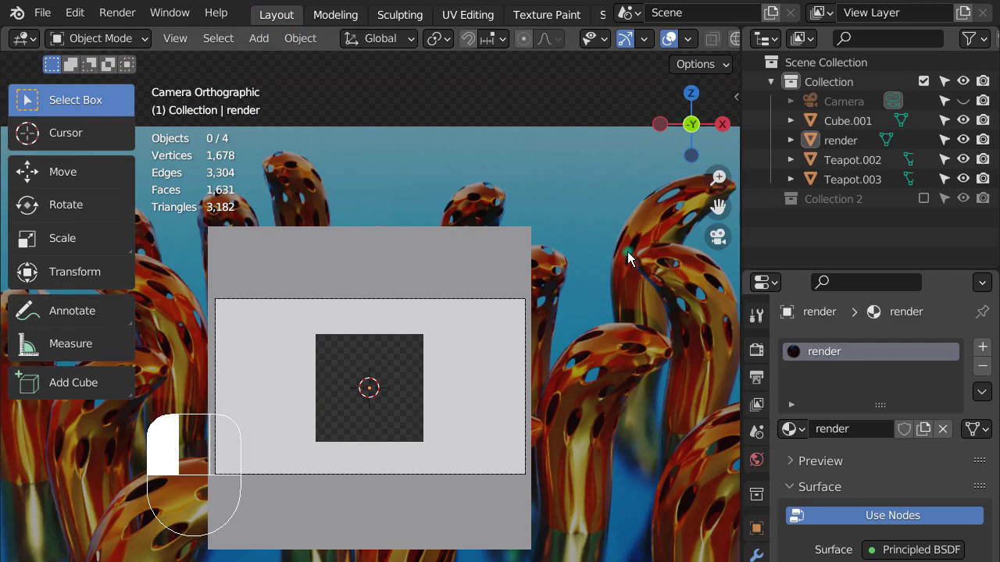
Delete the render image plane and show the Eevee render settings.
click(629, 258)
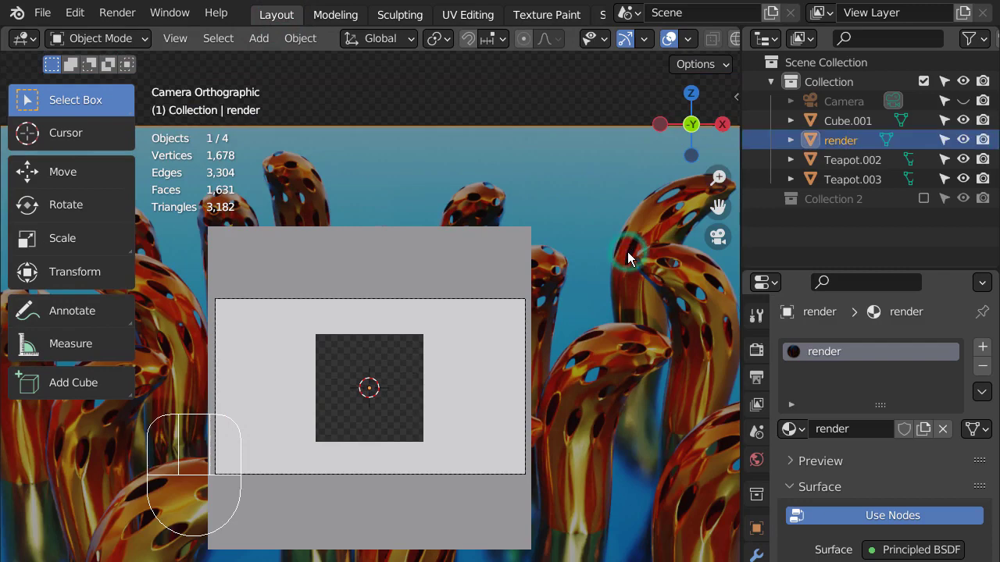
key(x)
click(627, 252)
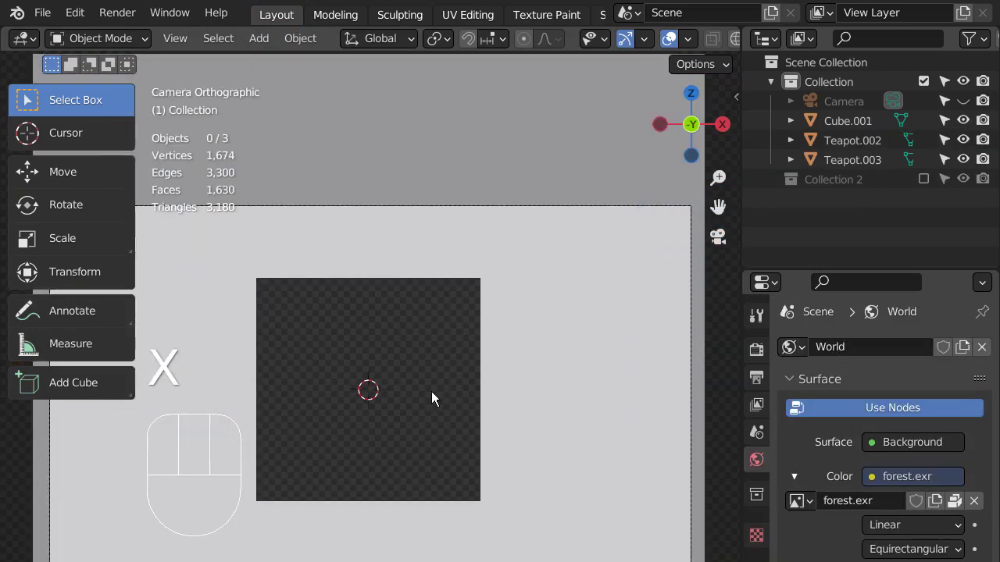
click(756, 349)
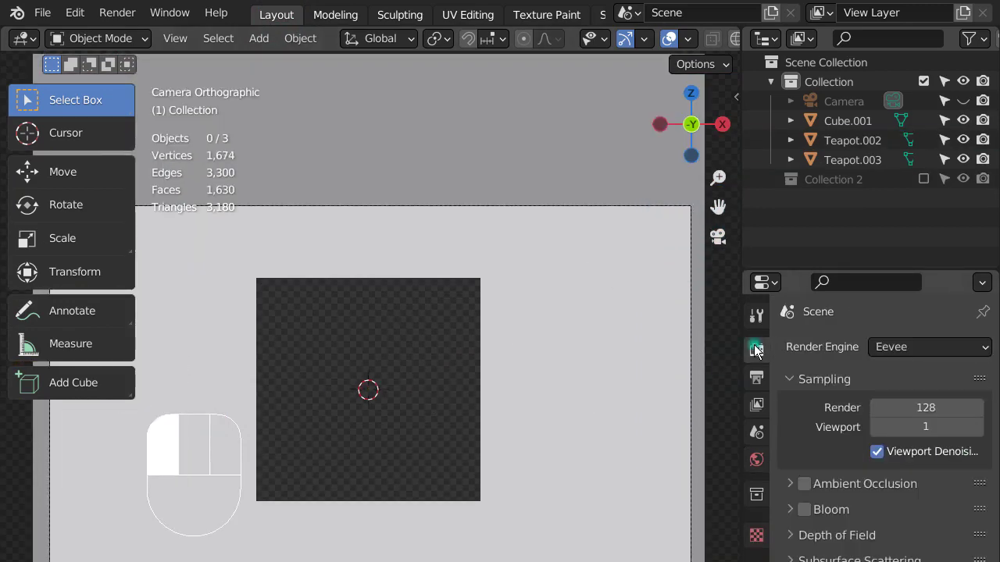
scroll(847, 411, down, 5)
scroll(847, 411, up, 5)
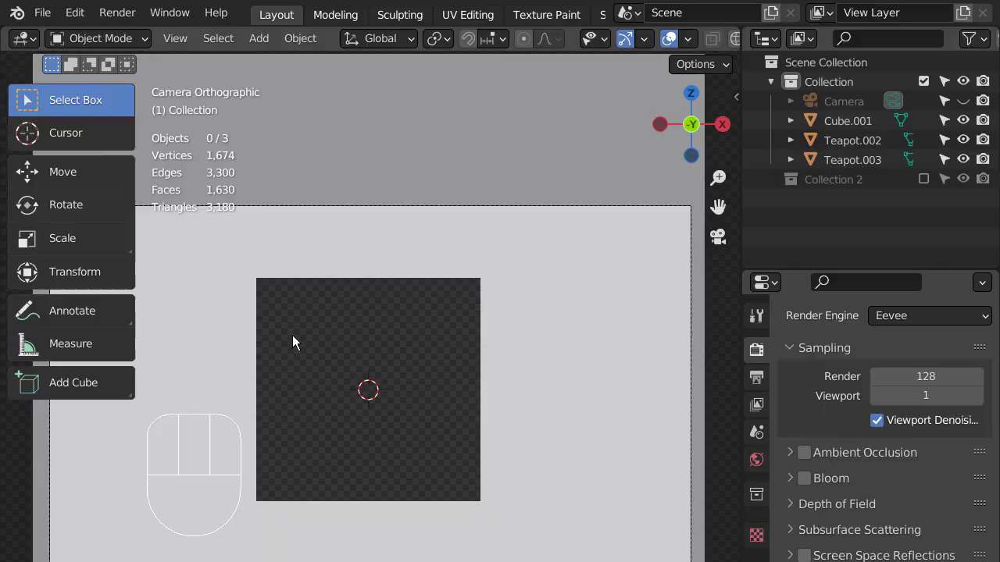
Render a test frame with F12, close it, and return to camera view.
key(F12)
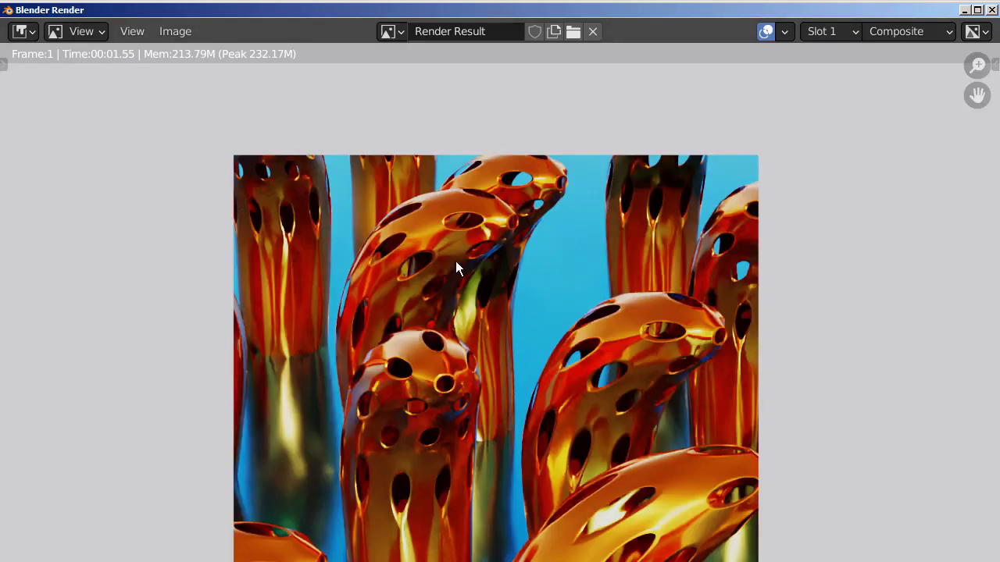
click(992, 10)
middle_drag(676, 296, 569, 358)
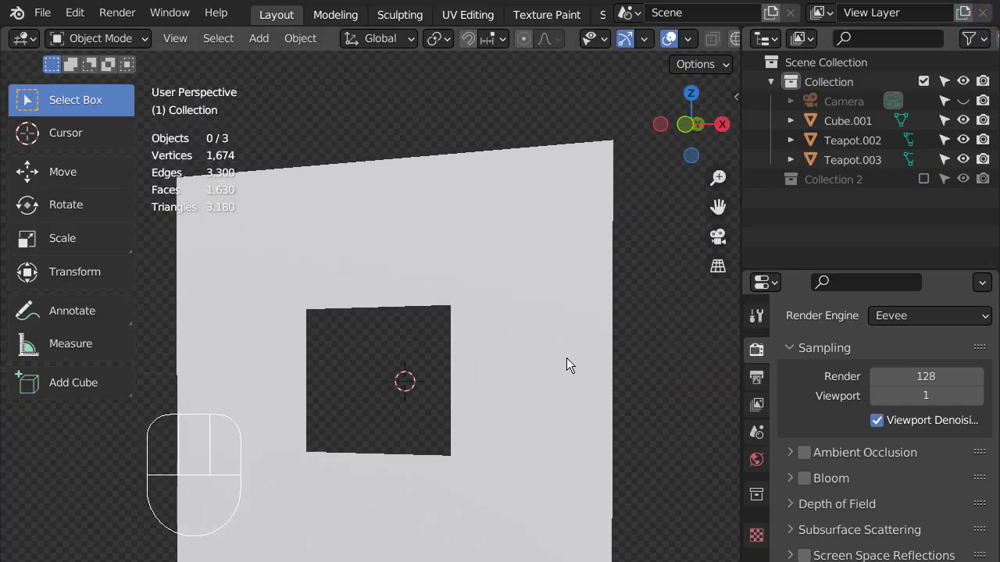
key(KP_0)
Reposition the camera in walk mode so it frames the cube's window.
key(shift+grave)
key(d)
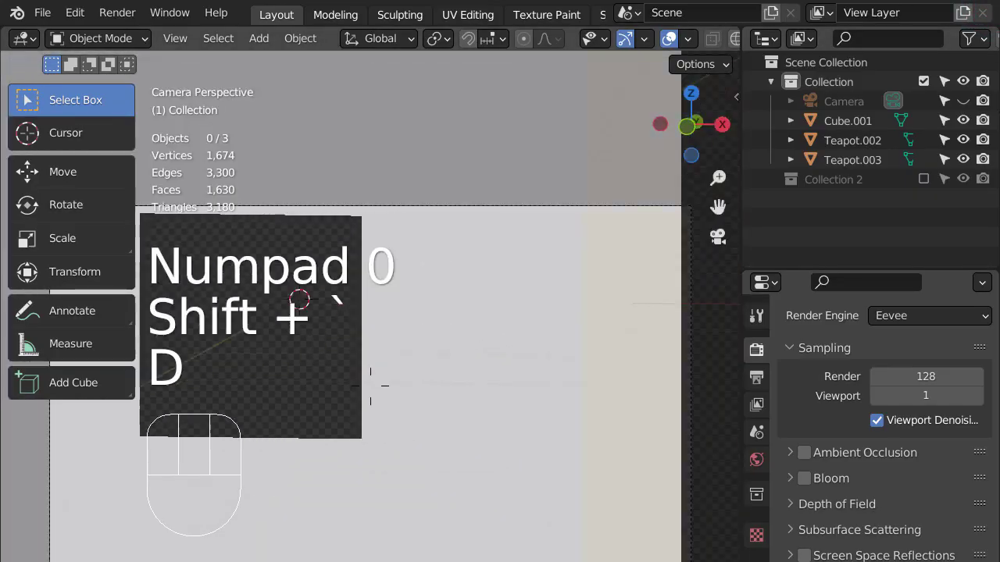
key(d)
key(w)
key(w)
key(w)
key(w)
key(w)
key(w)
key(w)
key(w)
key(w)
key(w)
key(shift)
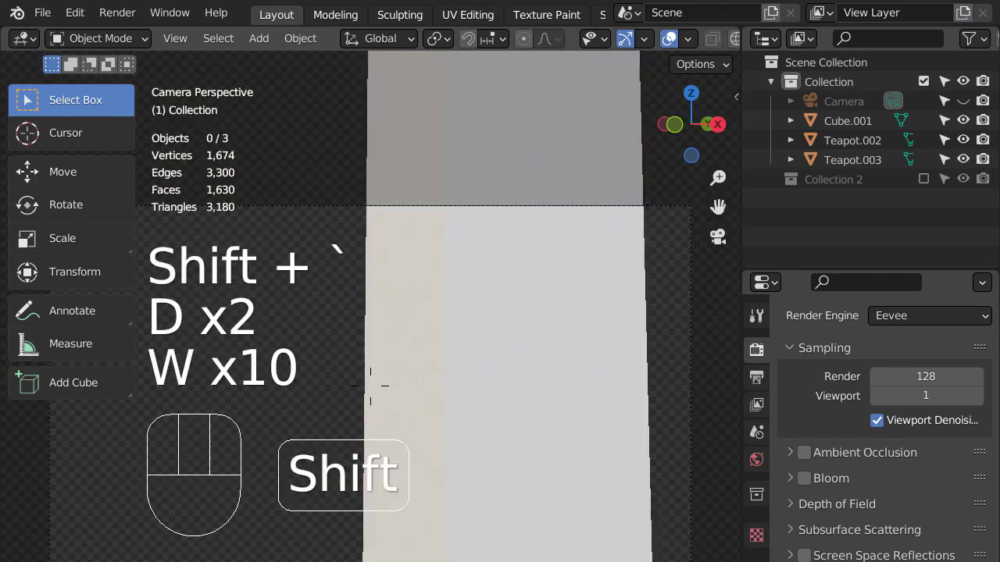
key(shift+s)
key(shift+s)
key(shift+s)
key(shift+s)
key(shift+s)
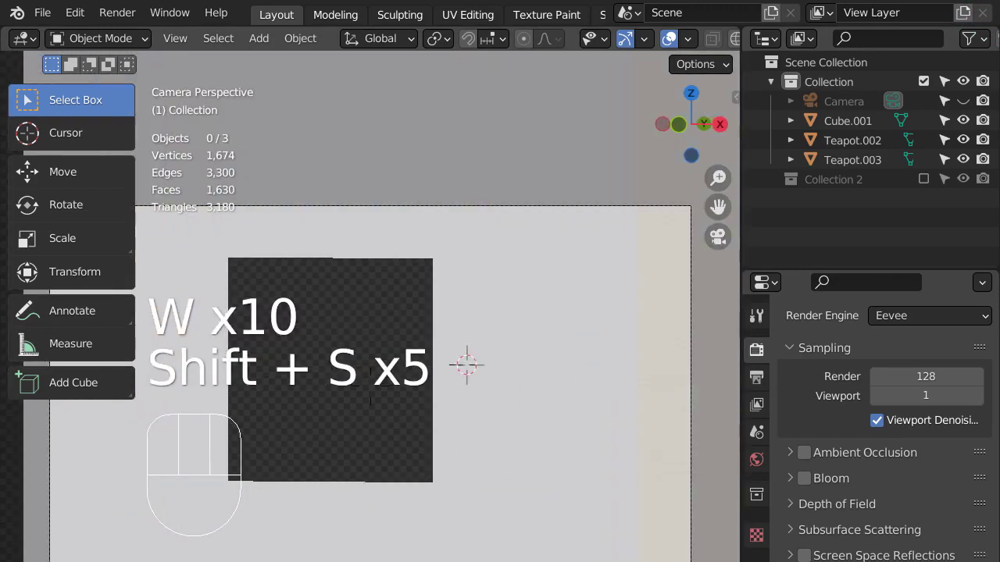
click(371, 388)
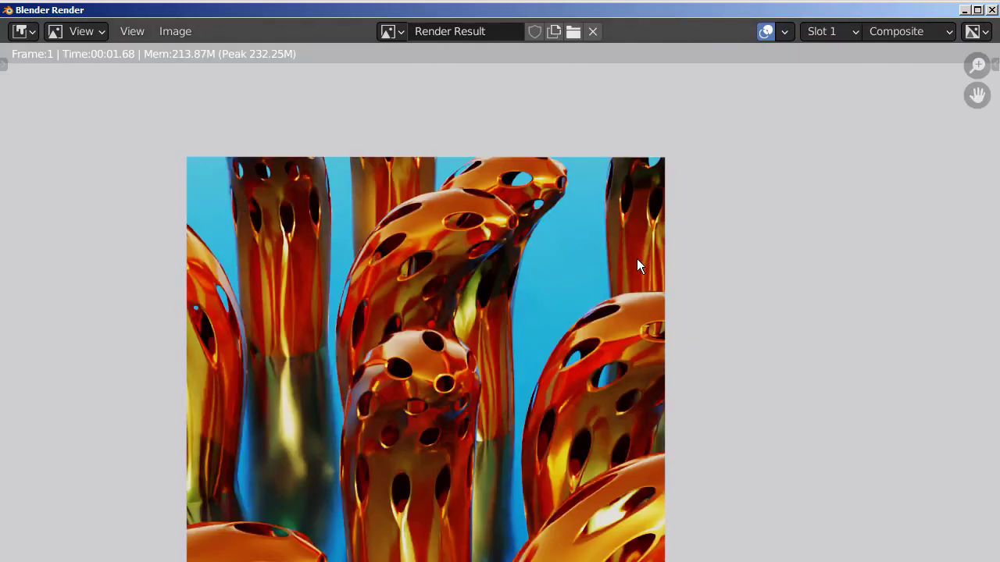
scroll(695, 353, down, 3)
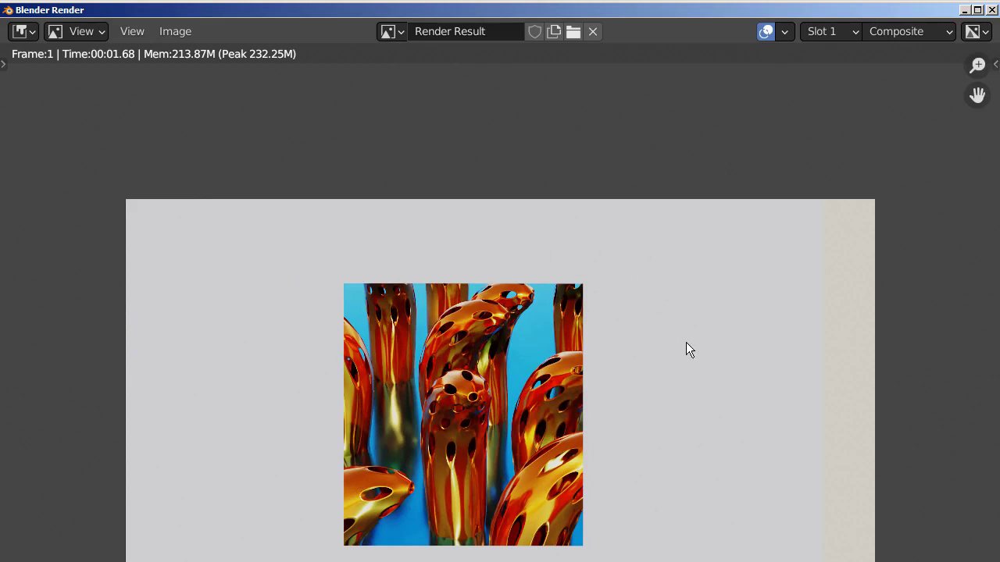
Align the camera to an overhead view of the cube's corner and fine-tune it in walk mode.
click(992, 10)
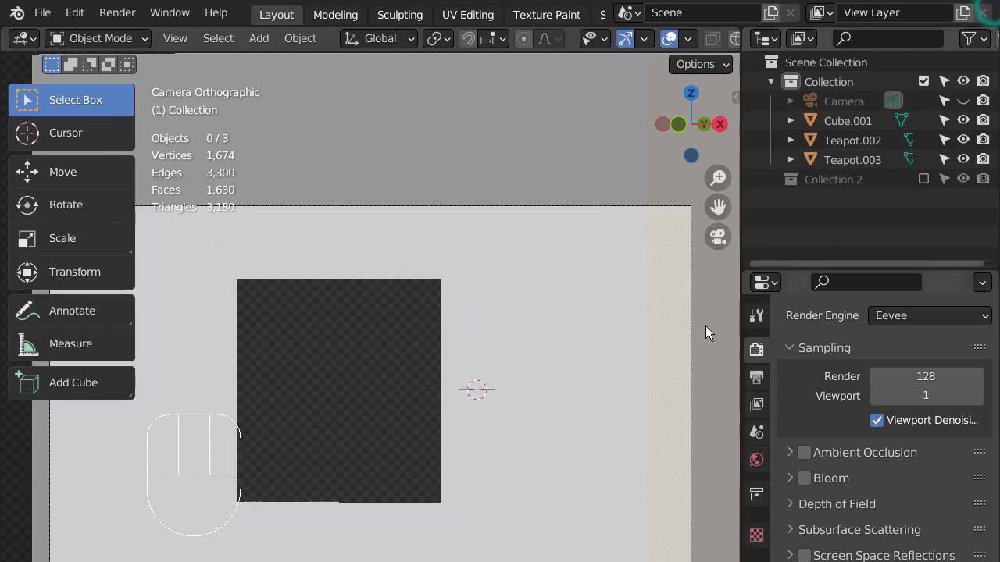
middle_drag(706, 331, 552, 449)
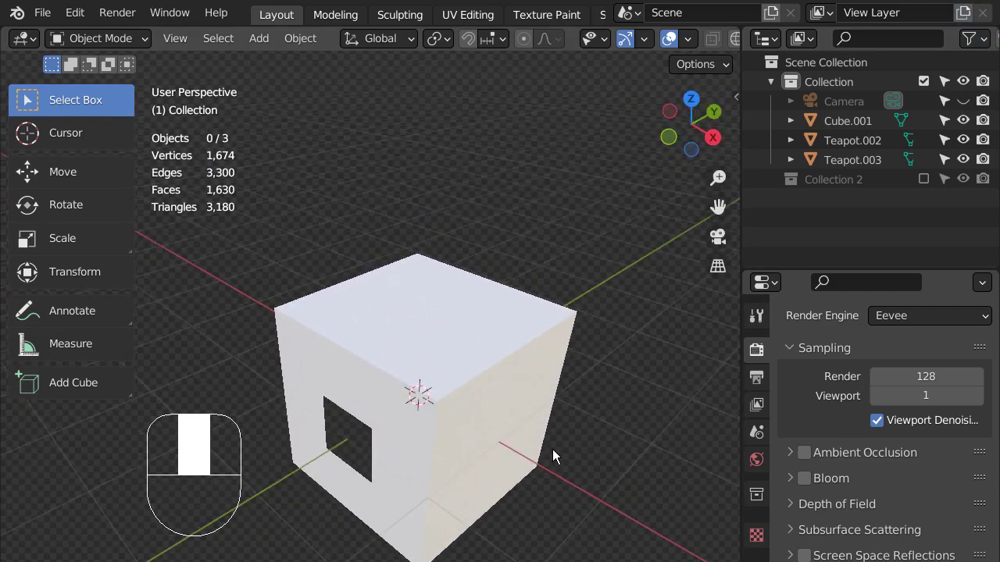
key(ctrl+alt+KP_0)
key(shift+grave)
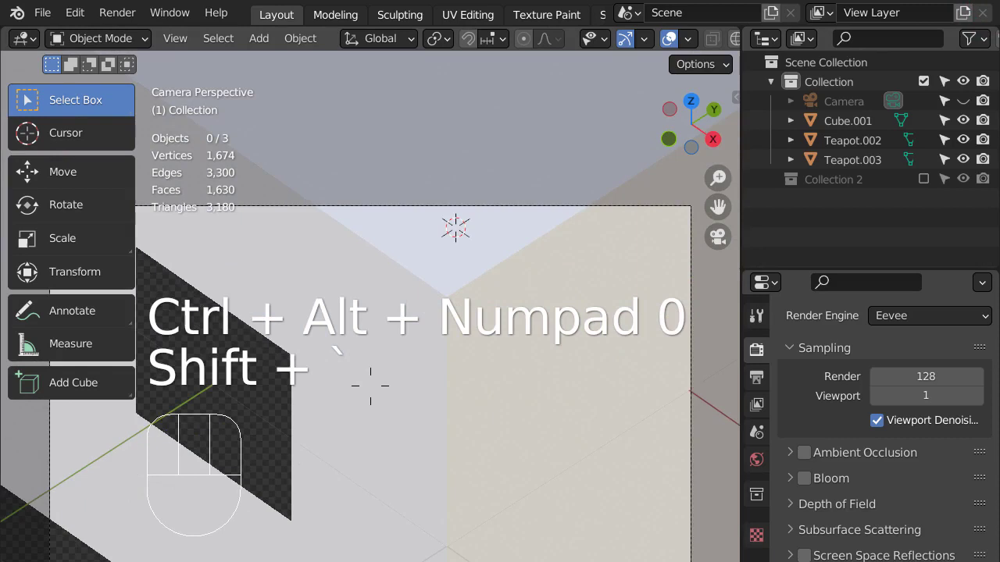
key(s)
key(s)
key(s)
key(s)
key(s)
key(s)
key(s)
key(s)
key(s)
key(s)
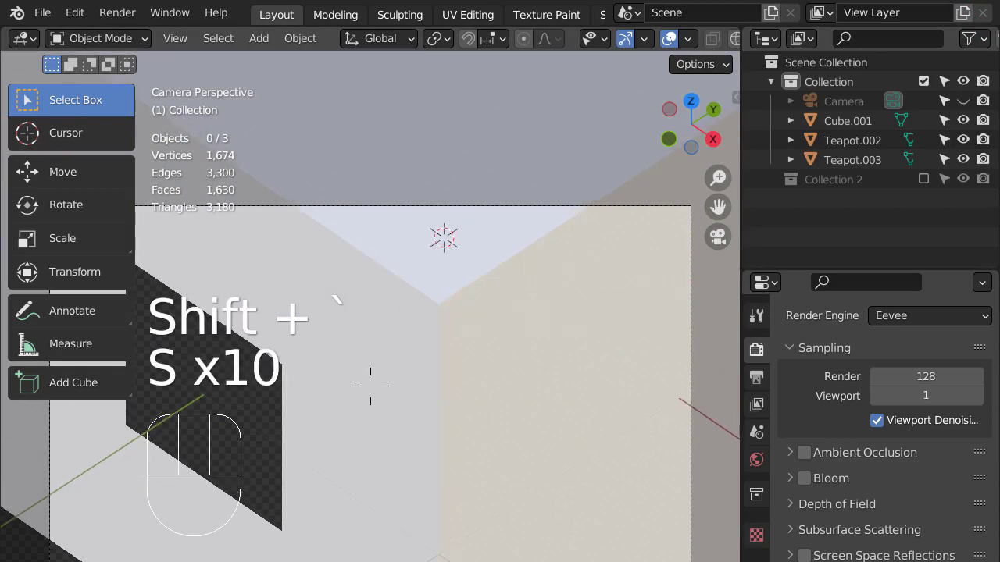
key(w)
key(w)
key(w)
click(370, 386)
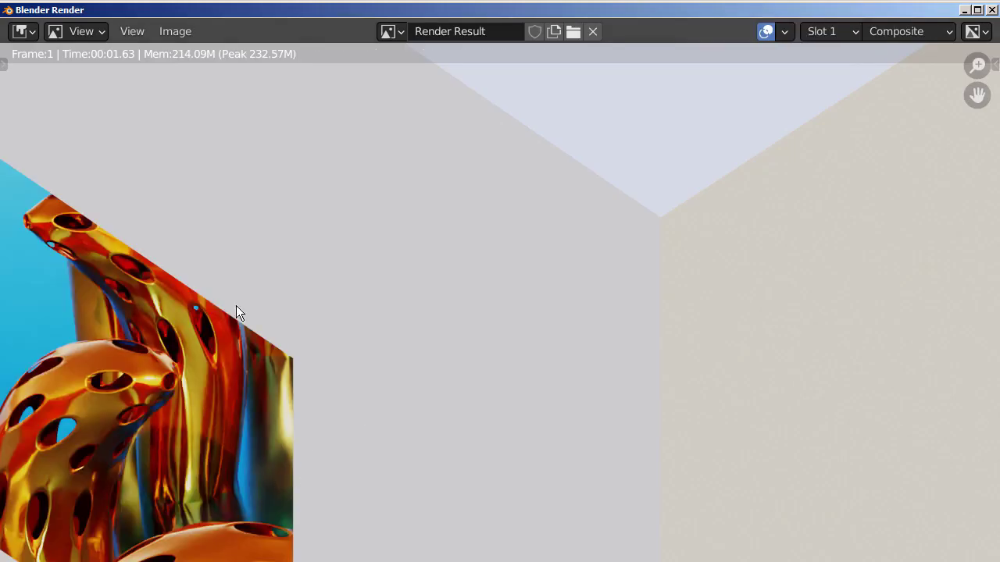
scroll(236, 305, down, 4)
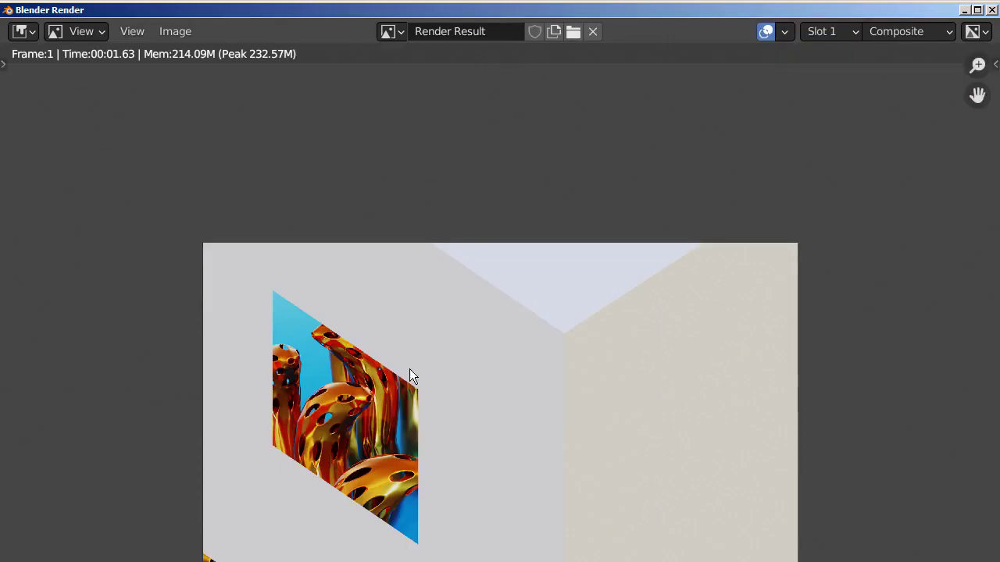
Align the camera to the front view and fly it back to frame Cube.001 head-on.
click(990, 9)
scroll(502, 301, down, 2)
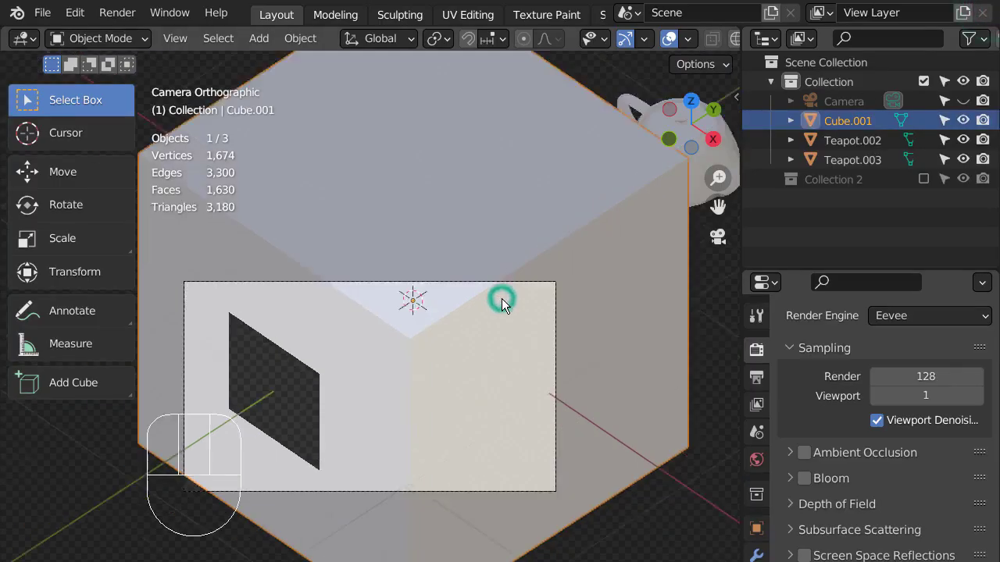
scroll(501, 298, down, 2)
middle_drag(502, 292, 509, 264)
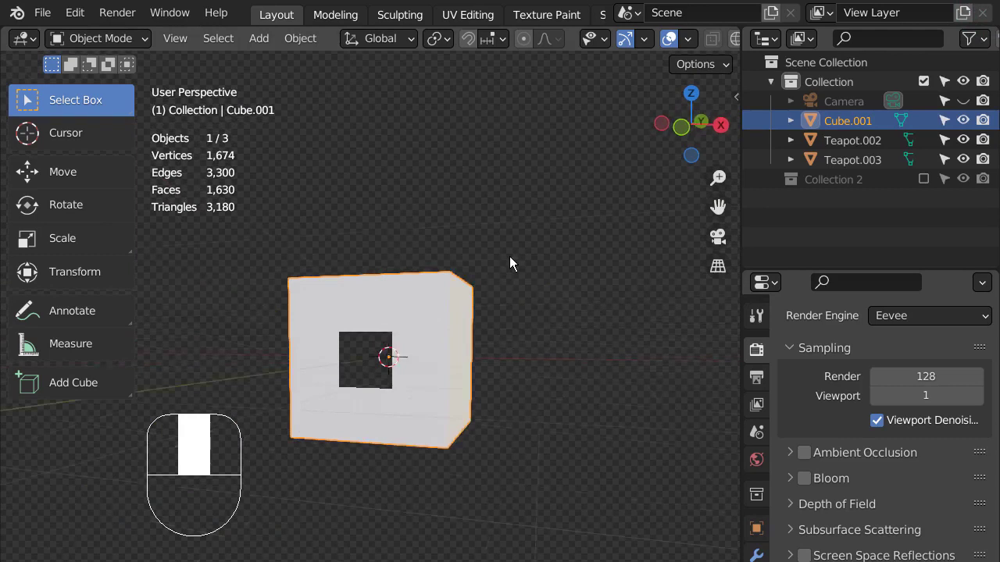
key(KP_1)
key(ctrl+alt+KP_0)
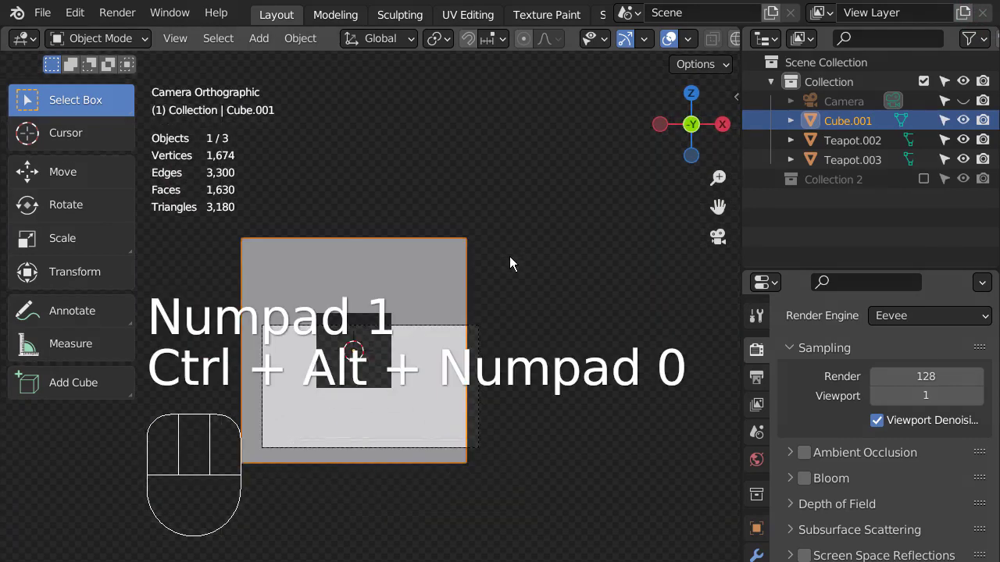
key(shift+grave)
key(s)
key(s)
key(s)
key(s)
key(shift+s)
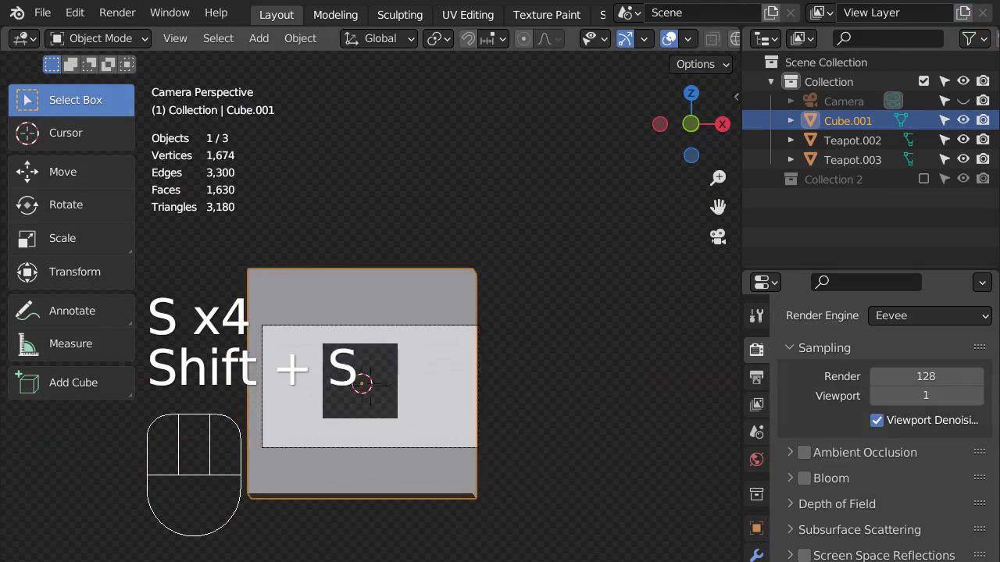
click(371, 391)
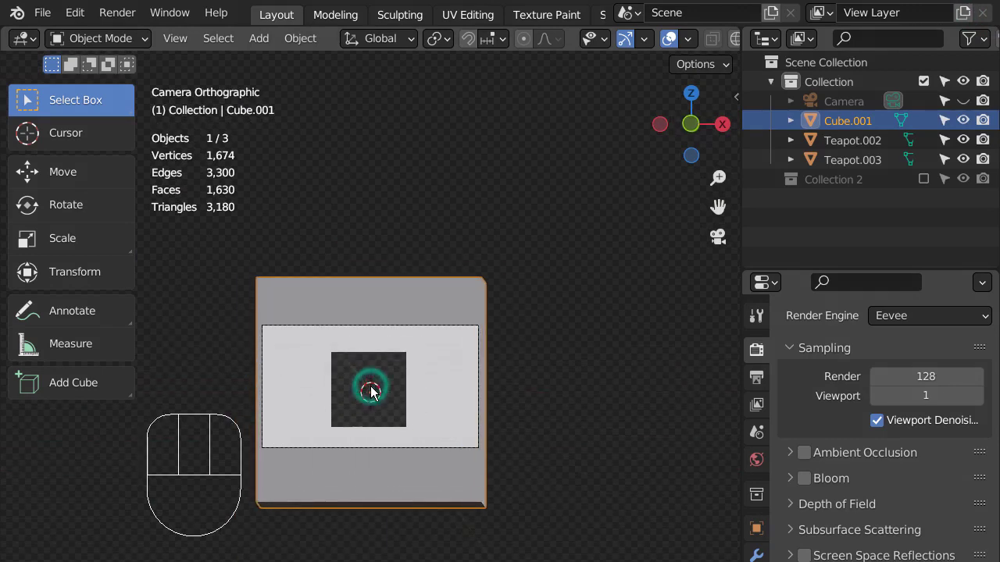
Scale the cube down so the teapot peeks out on both sides.
click(435, 314)
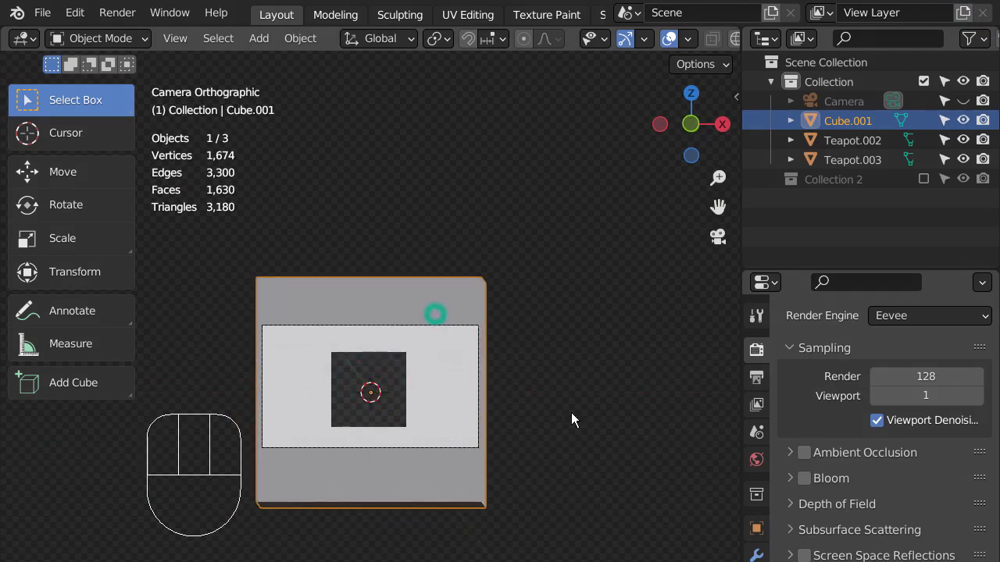
key(s)
click(425, 439)
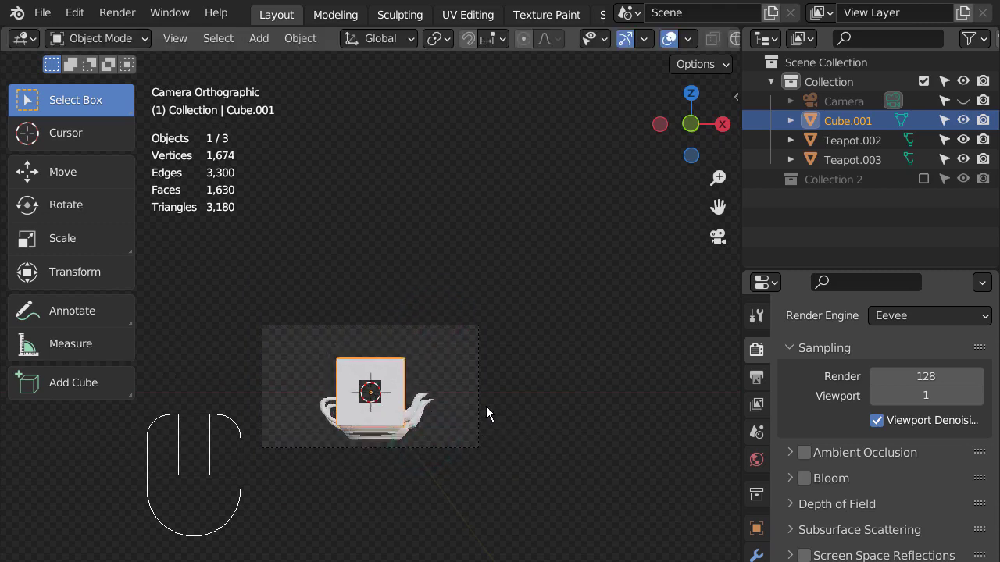
Render the front view and inspect render.png showing through the shrunken cube's window.
key(F12)
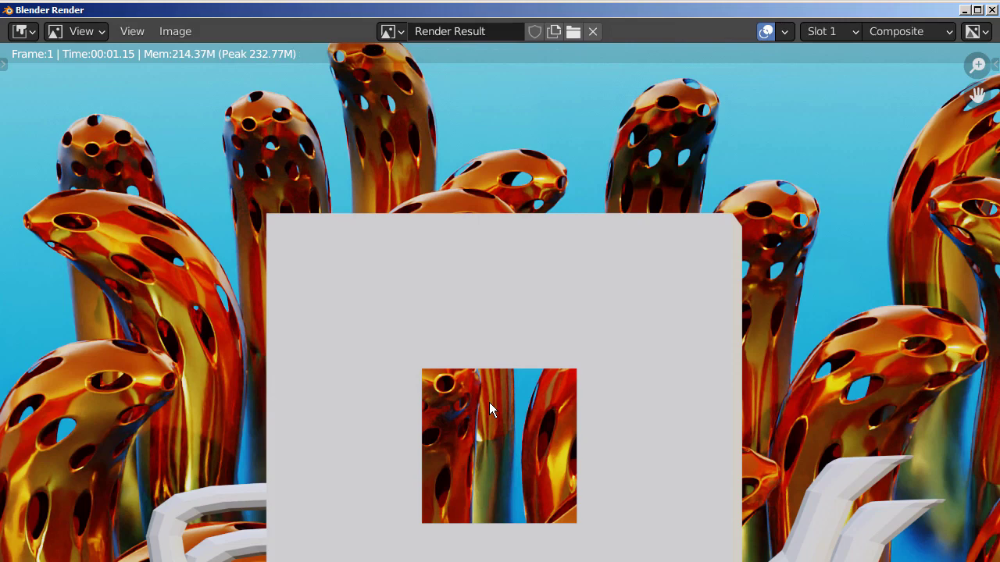
scroll(539, 435, down, 4)
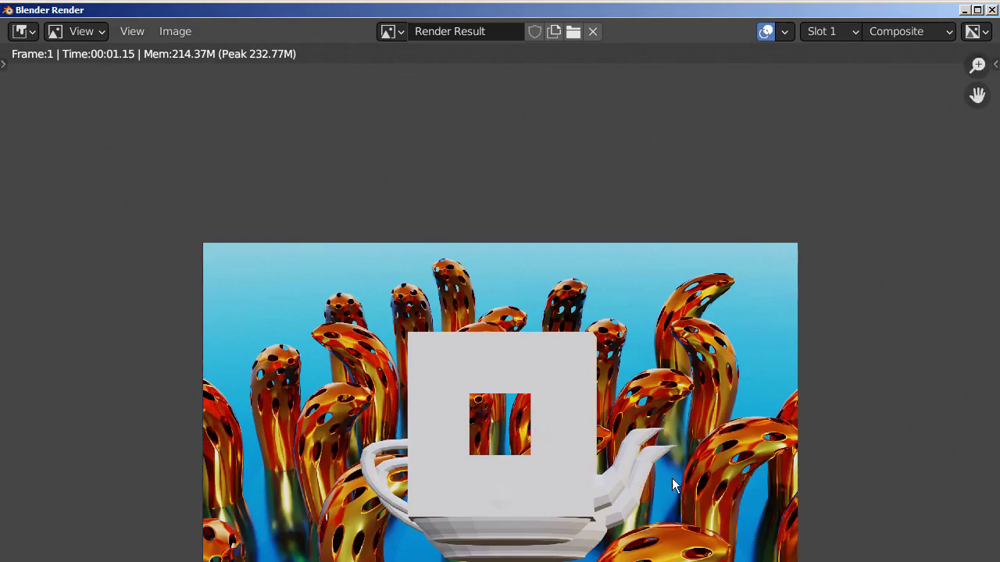
scroll(700, 366, up, 3)
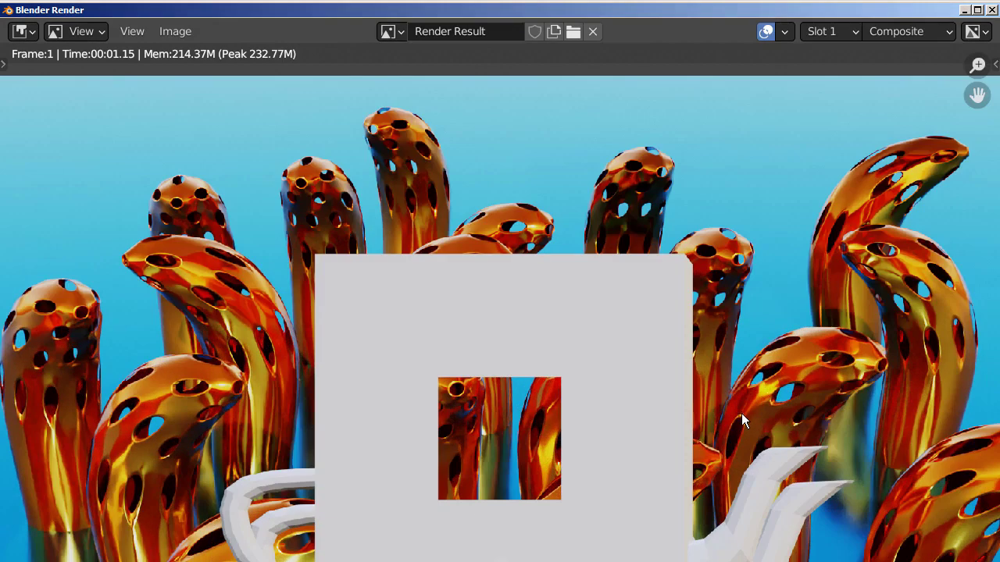